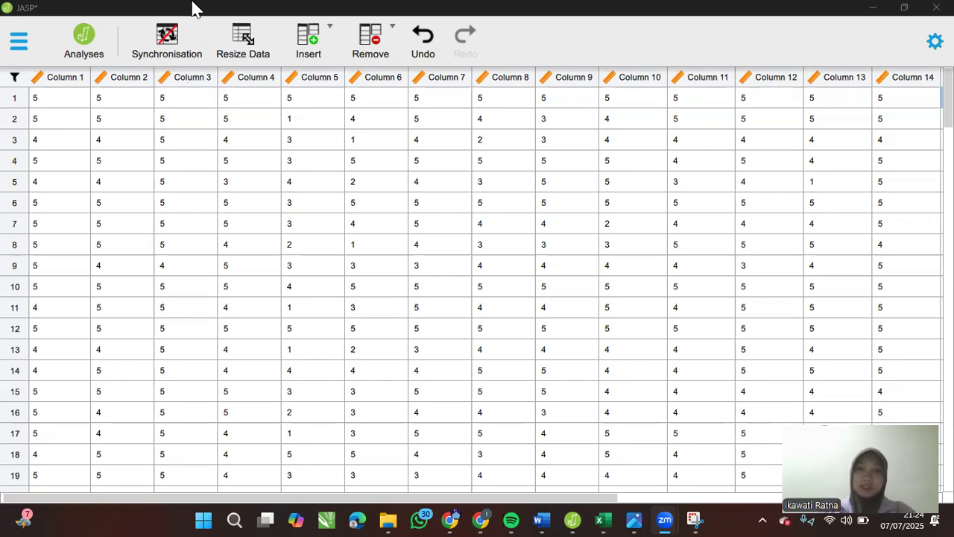
Switch from data editing to analyses mode and start a classical Correlation analysis.
click(731, 44)
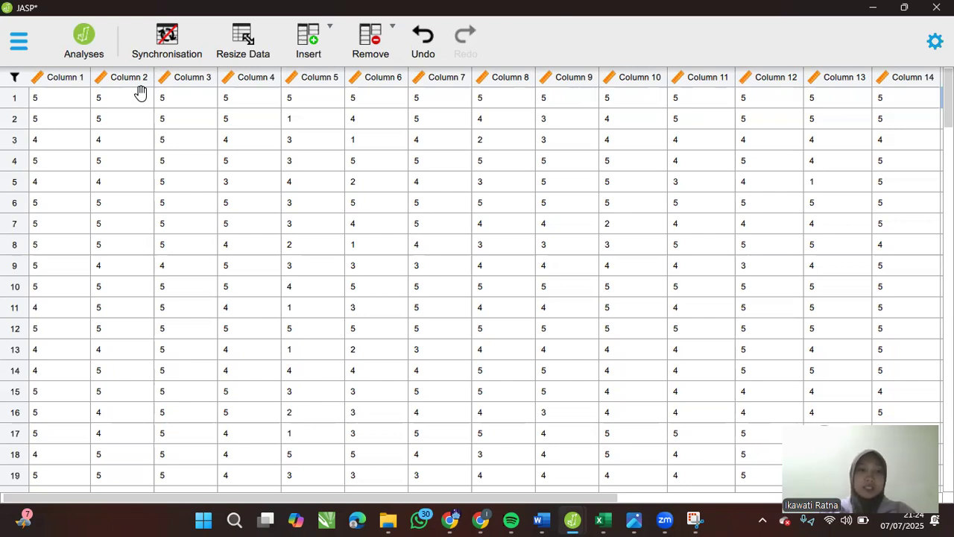
scroll(279, 196, right, 2)
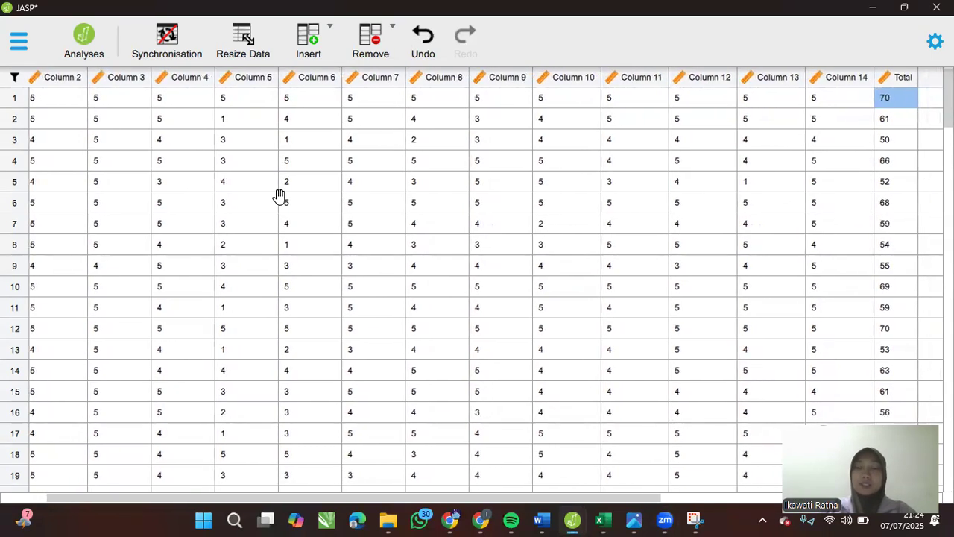
scroll(279, 196, left, 1)
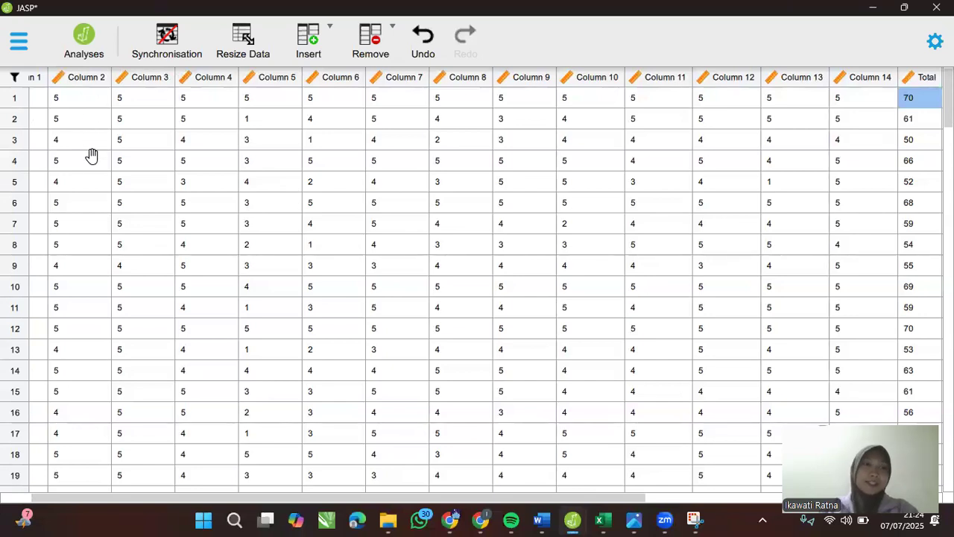
scroll(92, 171, left, 3)
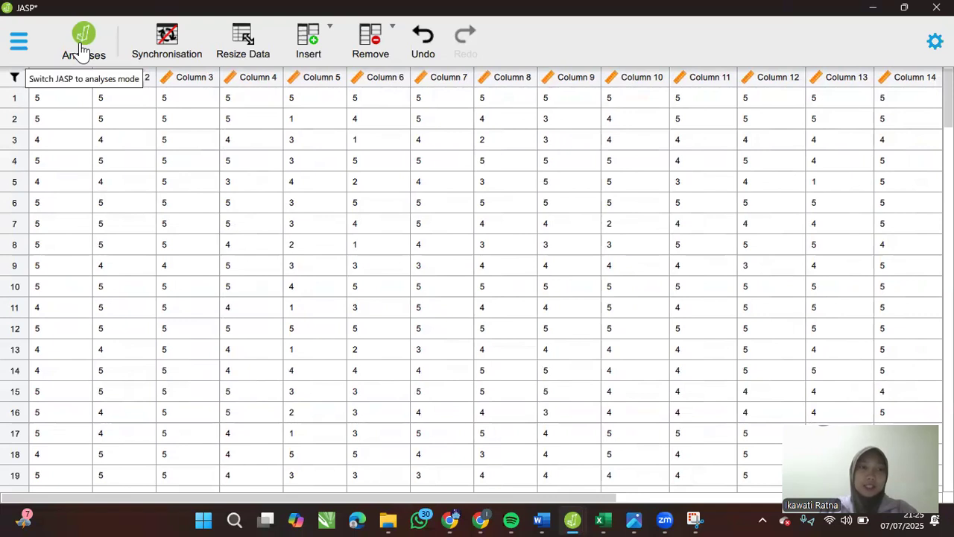
click(82, 52)
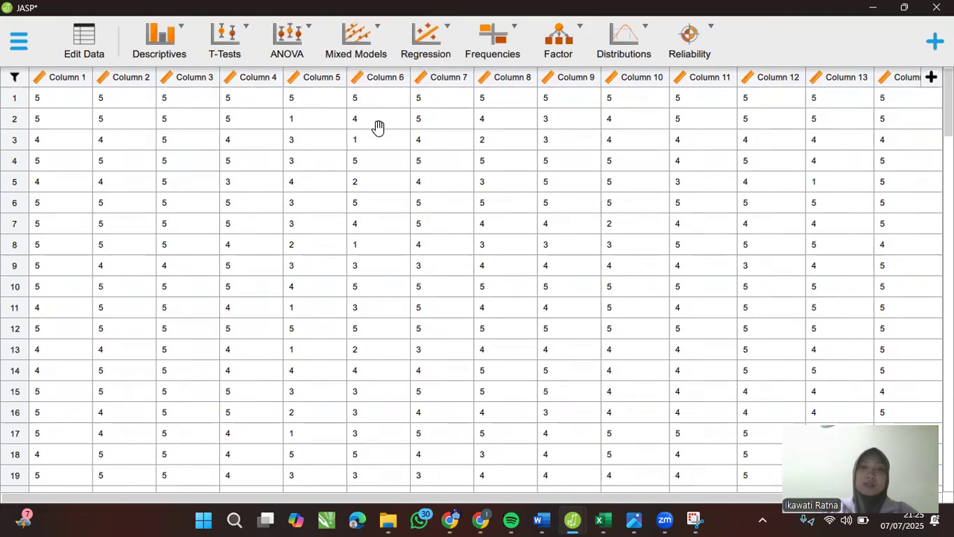
click(440, 41)
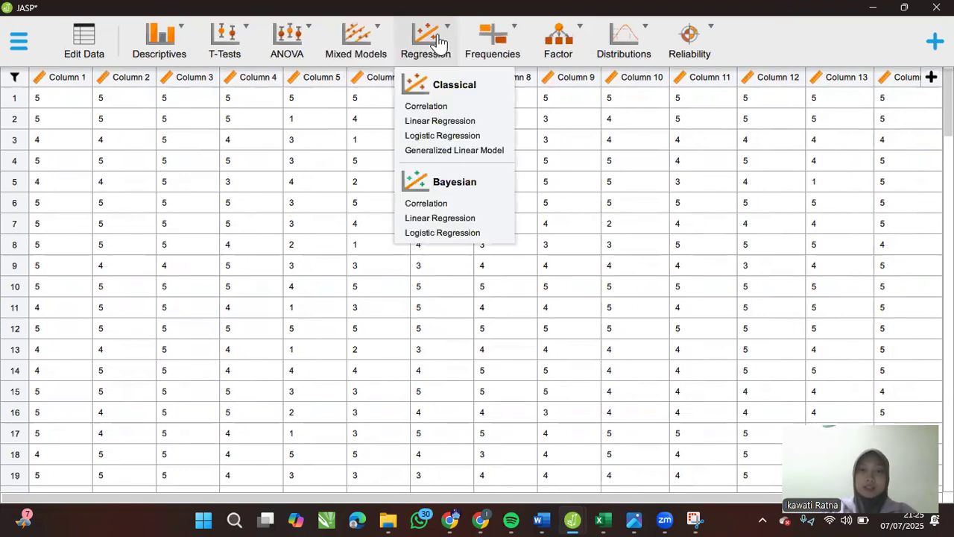
click(433, 105)
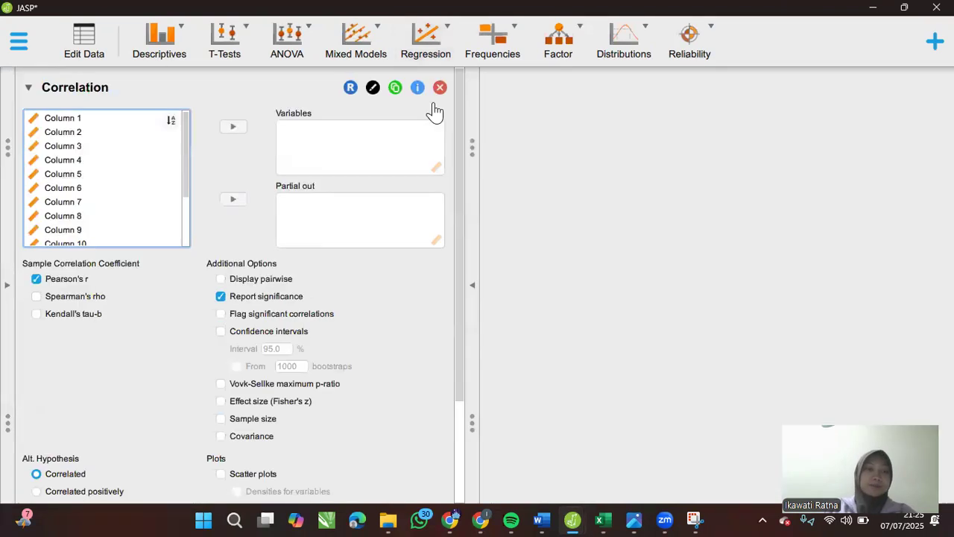
Assign all columns, Column 1 through Column 14 and Total, as the correlation's variables.
click(90, 125)
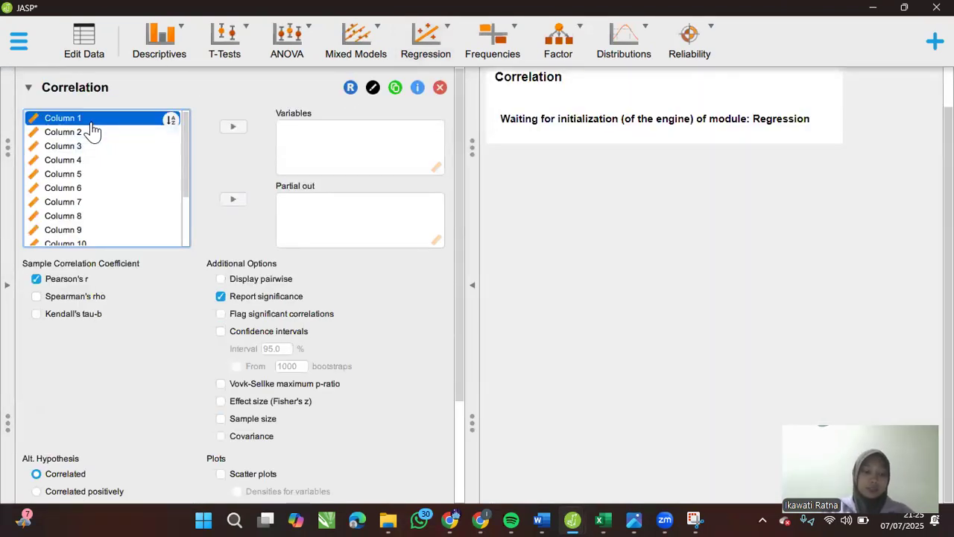
key(ctrl+a)
double_click(90, 131)
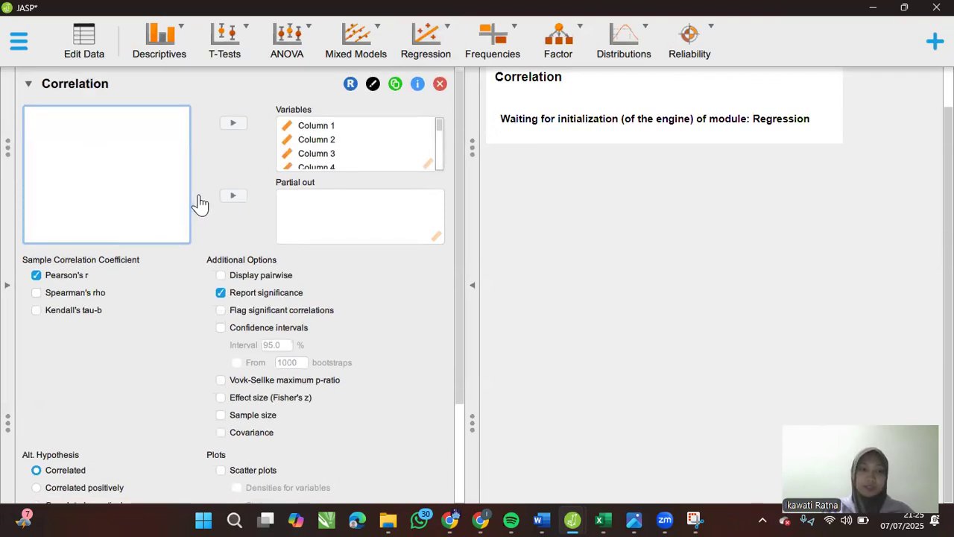
Enable pairwise display and flagging of significant correlations for the Pearson analysis.
scroll(200, 203, down, 1)
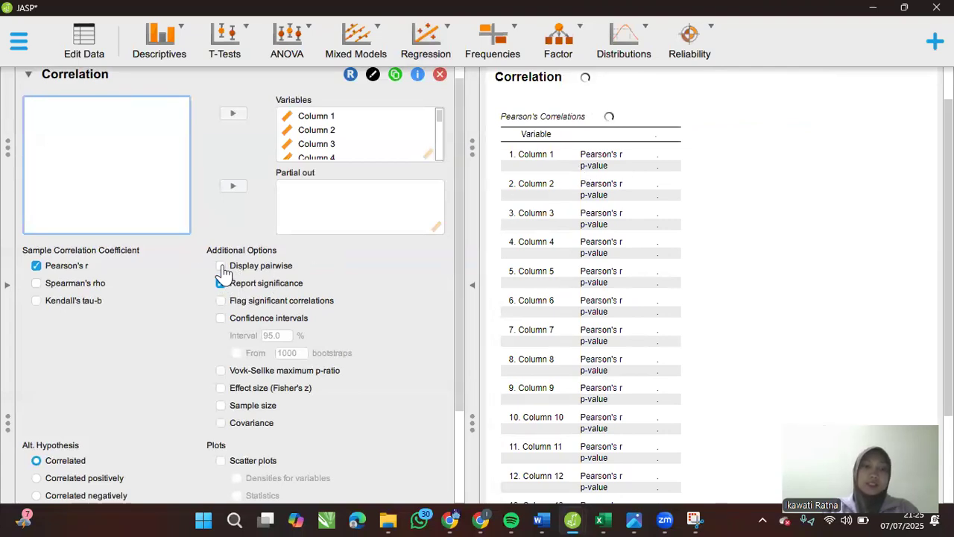
click(222, 266)
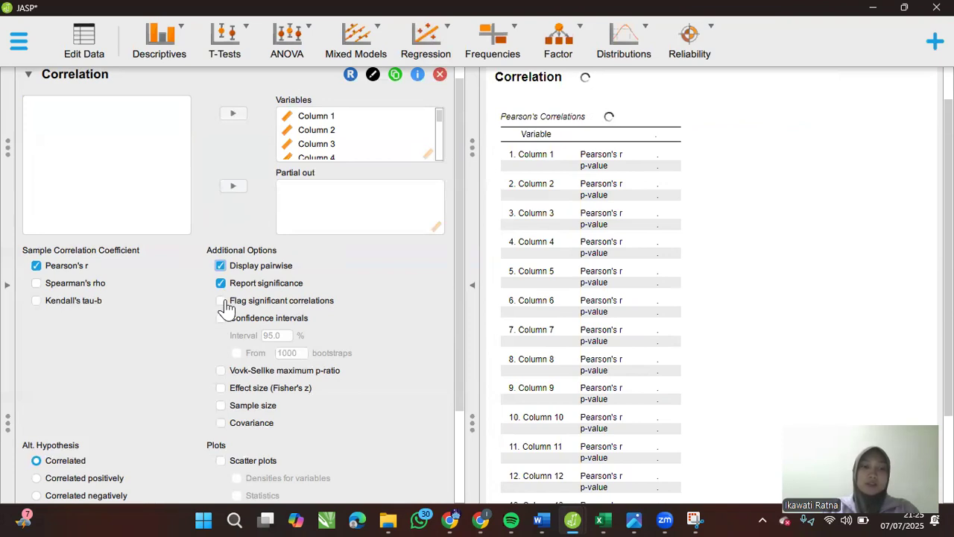
click(222, 301)
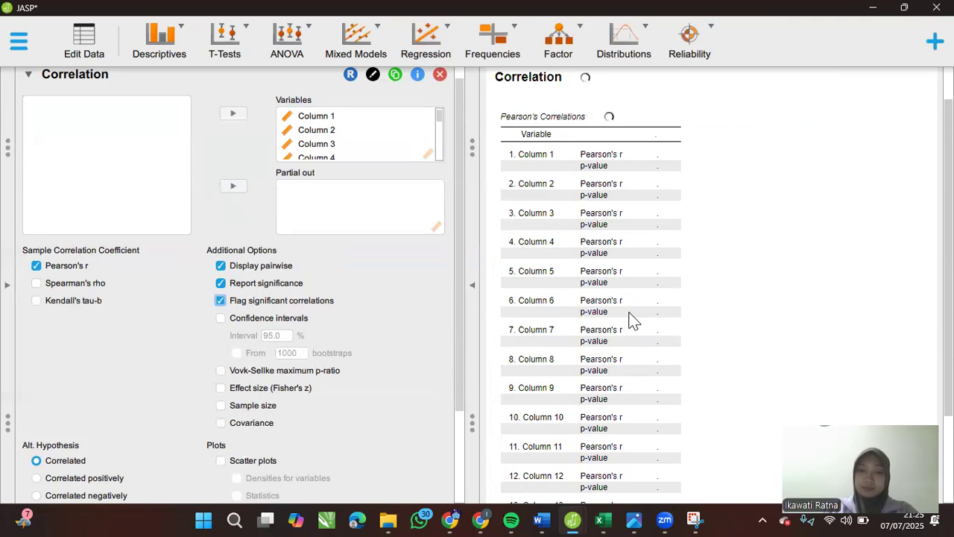
scroll(647, 304, down, 3)
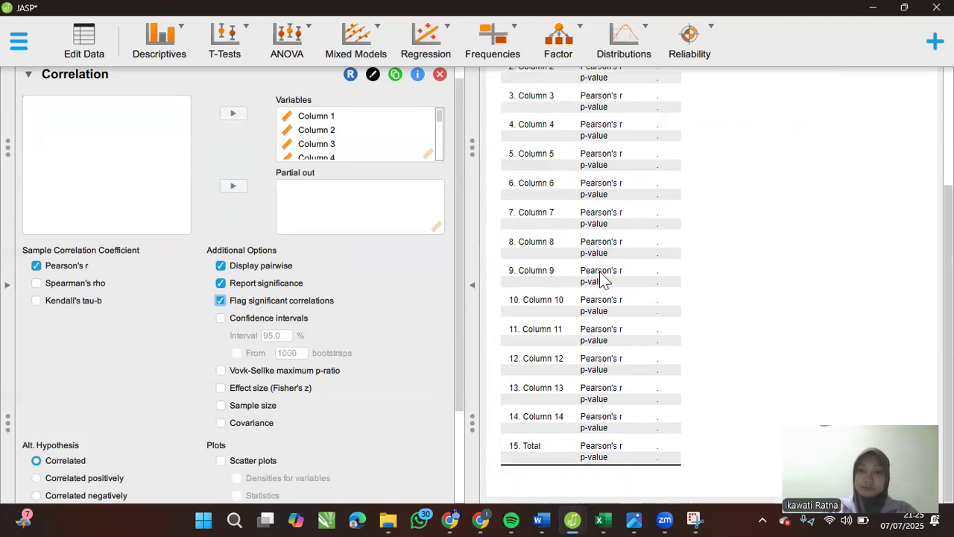
Enable the Shapiro assumption checks for both multivariate and pairwise normality.
scroll(374, 321, down, 3)
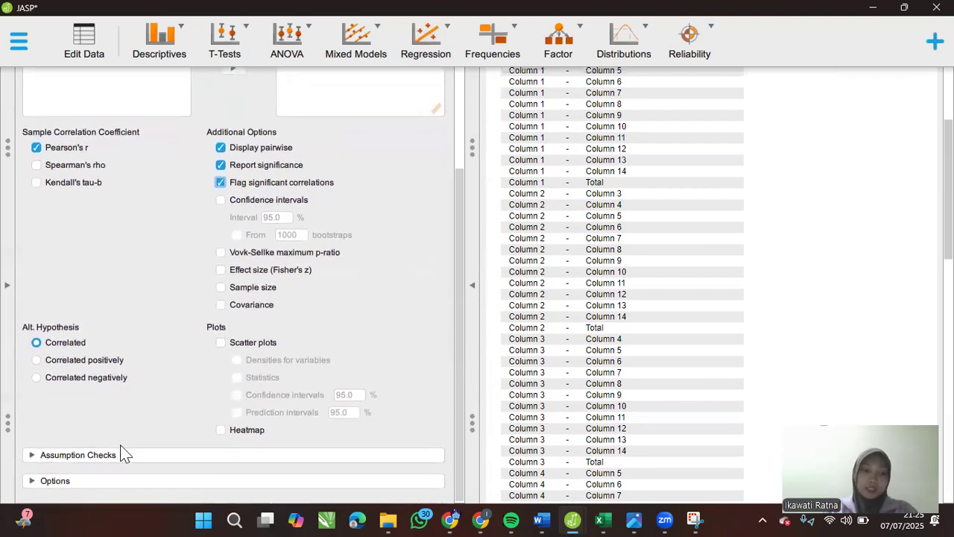
click(119, 456)
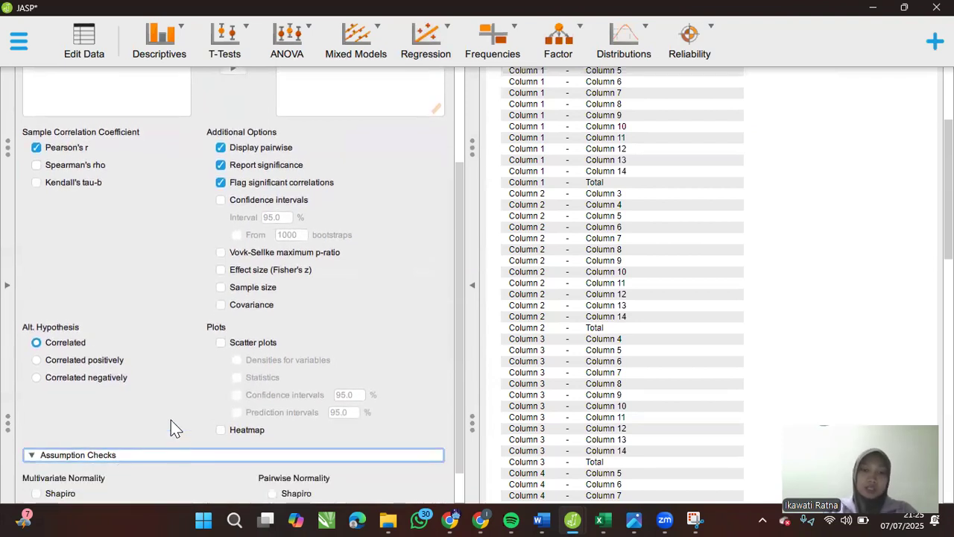
scroll(171, 421, down, 1)
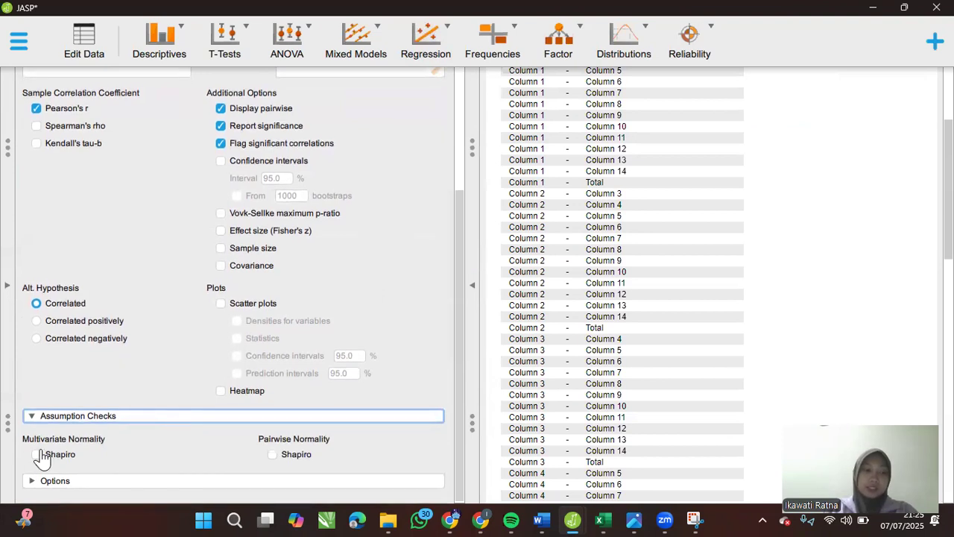
click(37, 455)
click(272, 456)
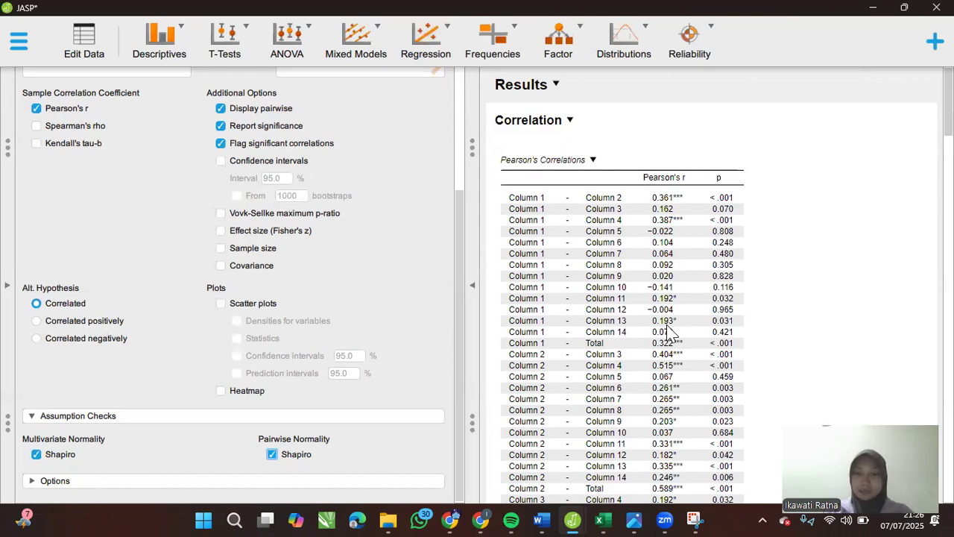
Look through the pairwise correlation results and turn off pairwise display to show them as a matrix.
scroll(668, 334, down, 5)
scroll(669, 333, down, 10)
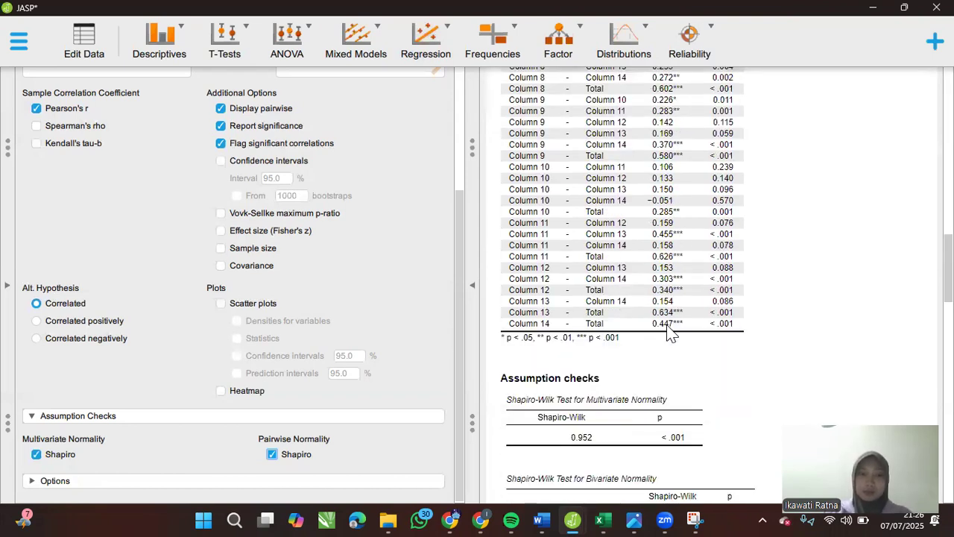
scroll(669, 333, up, 15)
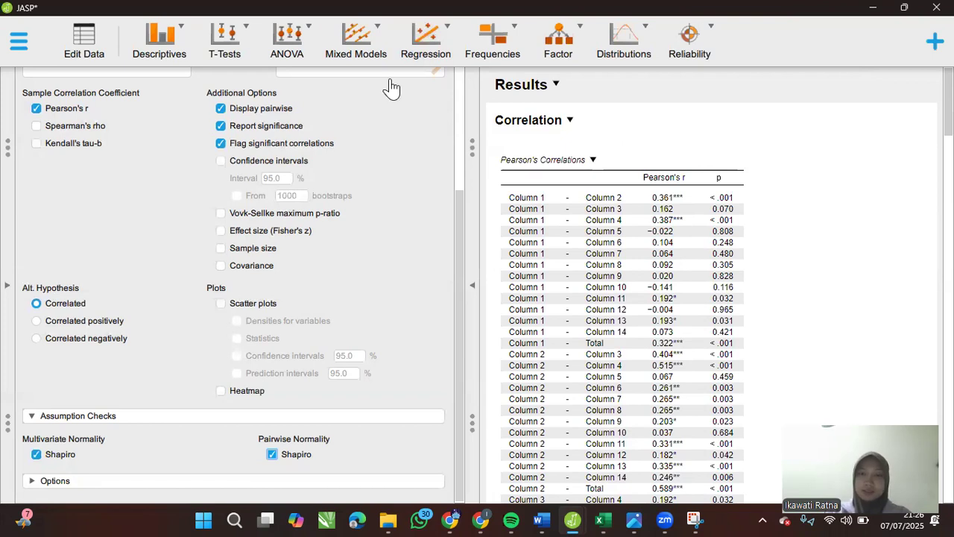
click(221, 125)
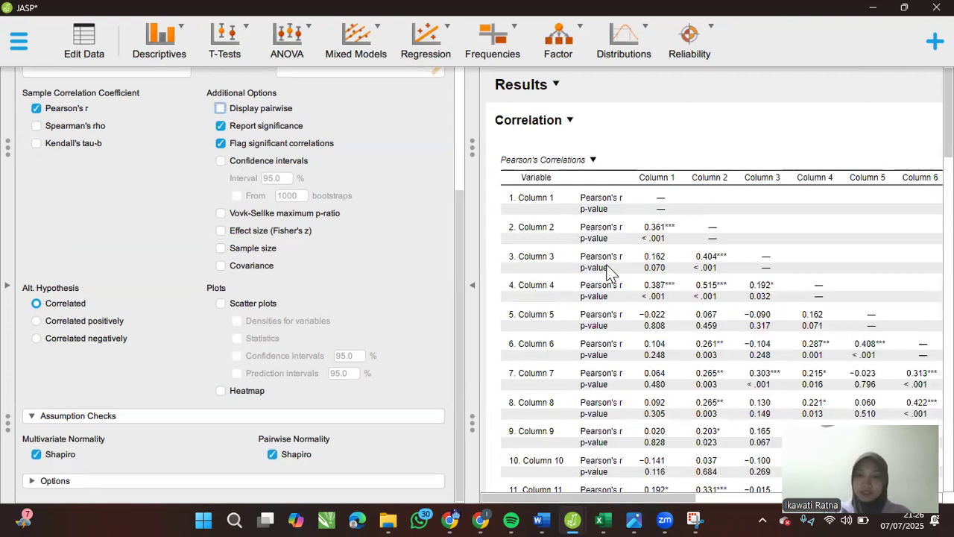
Examine the Total row of the correlation matrix for each item's Pearson's r and p-value.
scroll(607, 272, down, 3)
scroll(607, 272, down, 2)
scroll(629, 421, right, 2)
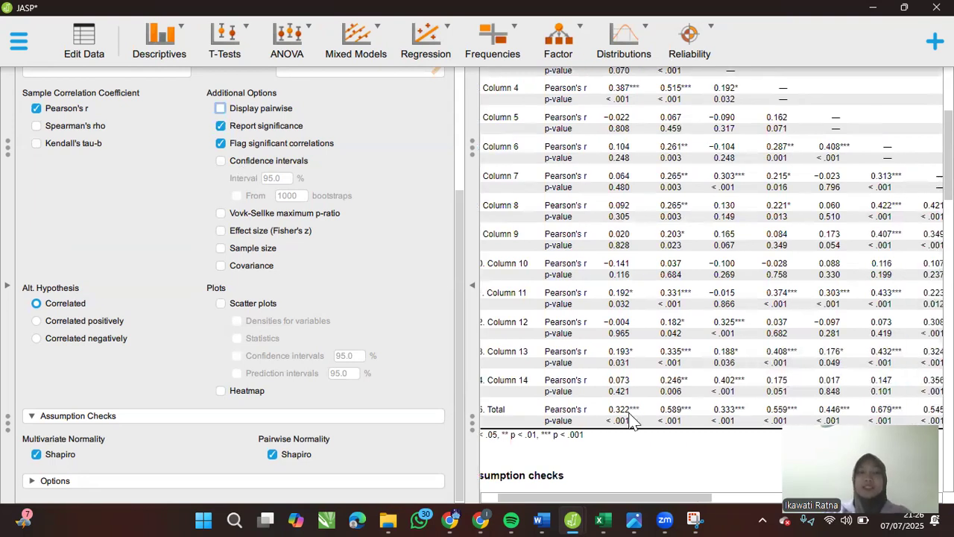
scroll(628, 421, right, 3)
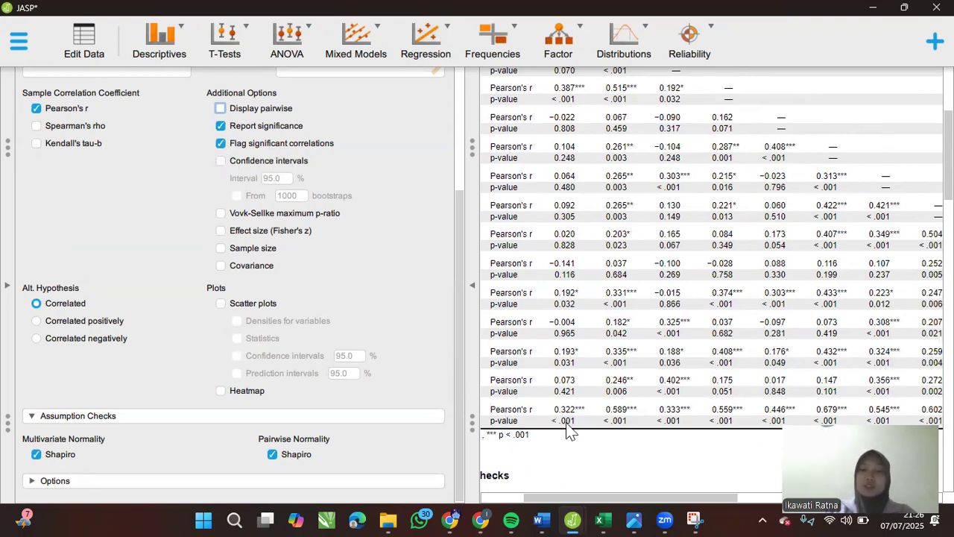
scroll(568, 431, right, 1)
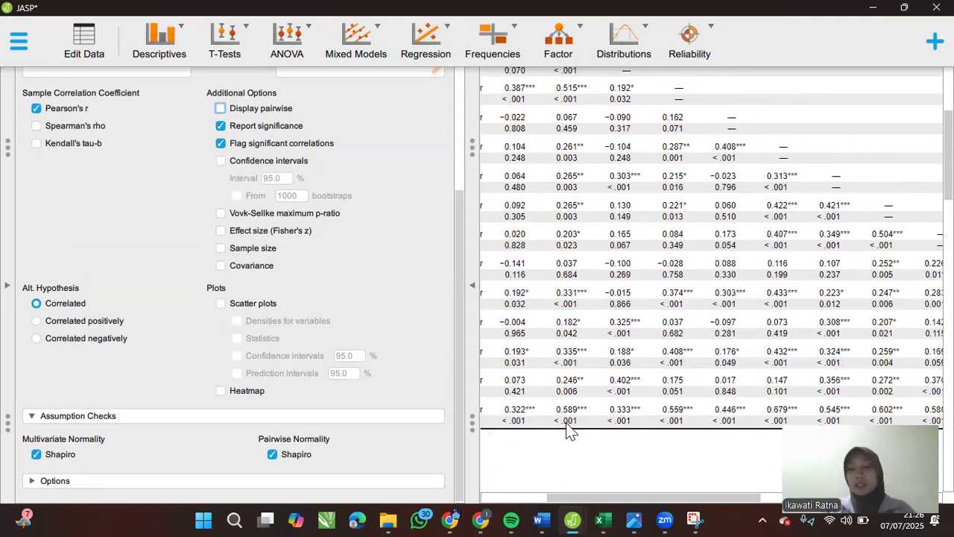
scroll(568, 430, right, 1)
scroll(568, 430, right, 1)
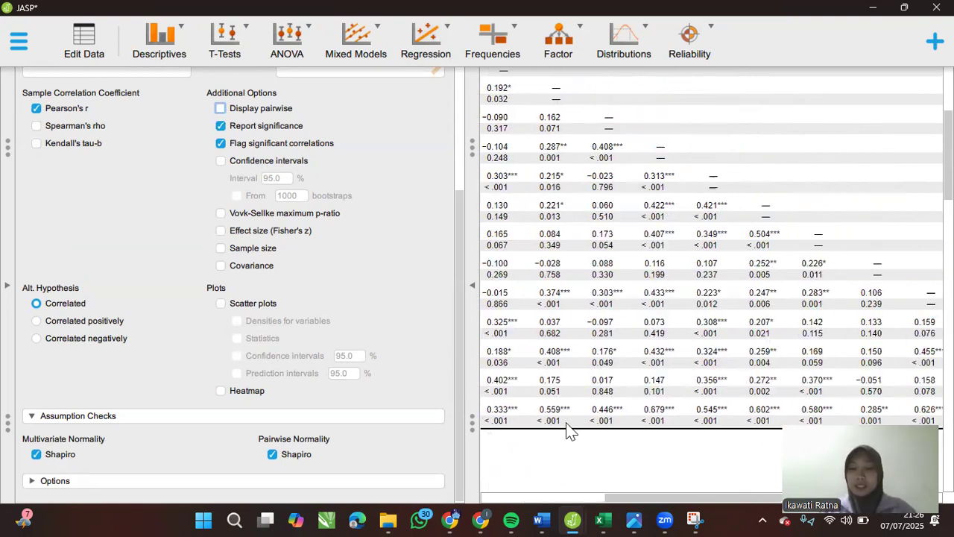
scroll(567, 431, right, 2)
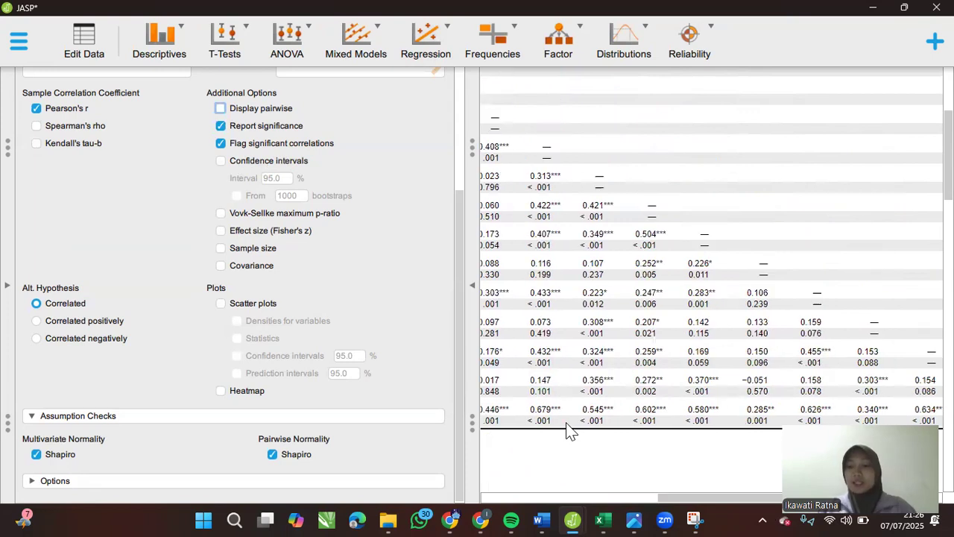
scroll(568, 430, left, 4)
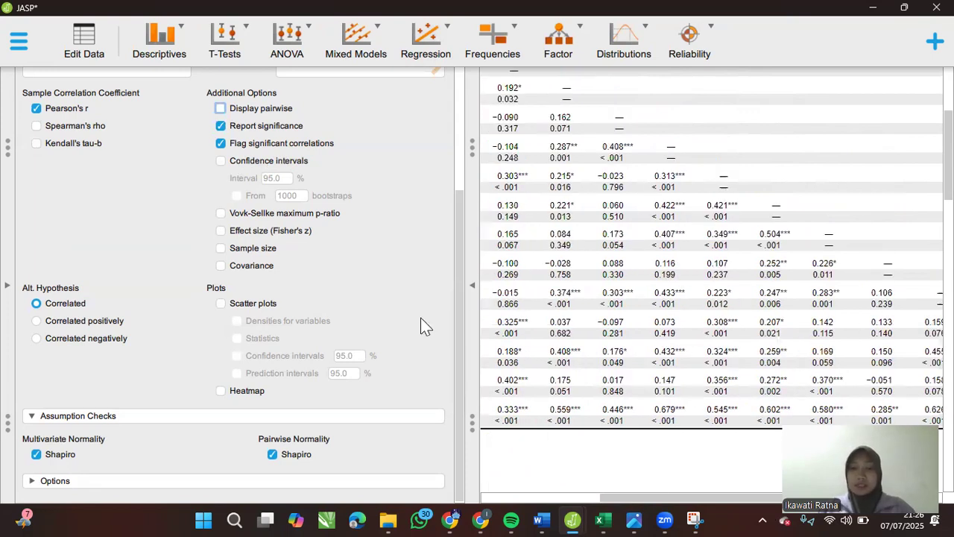
Collapse the analysis options to widen the results and compare the items' coefficients and significance flags across the full correlation matrix.
click(474, 320)
scroll(264, 371, left, 2)
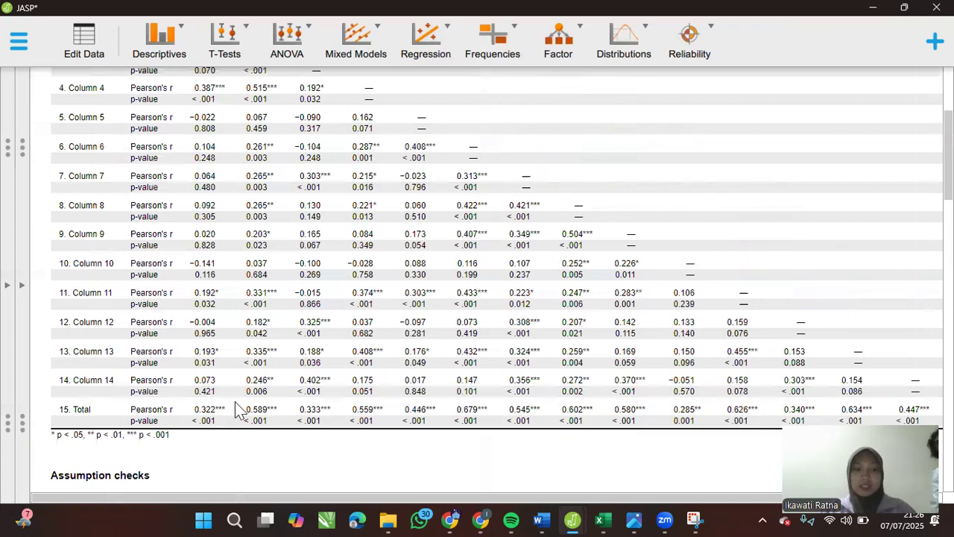
scroll(397, 426, right, 2)
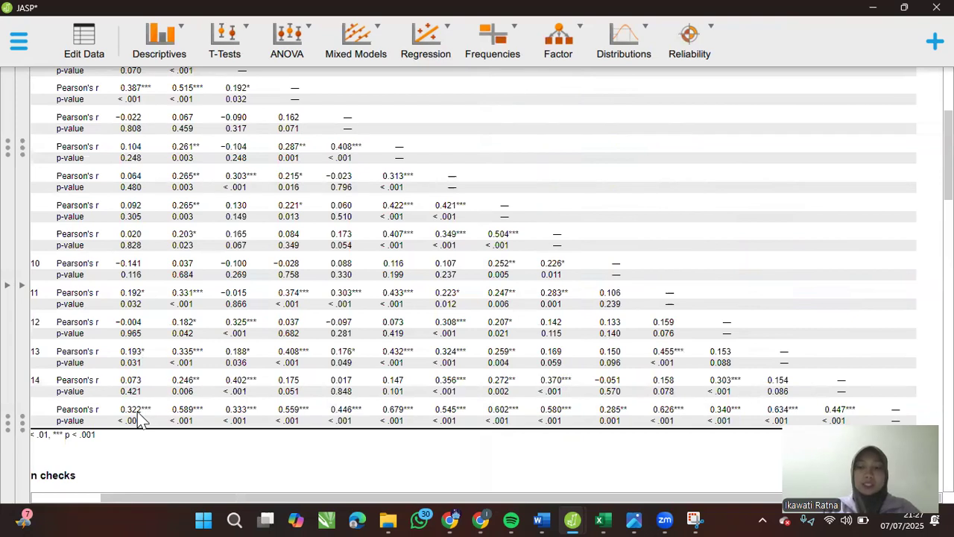
scroll(141, 422, left, 2)
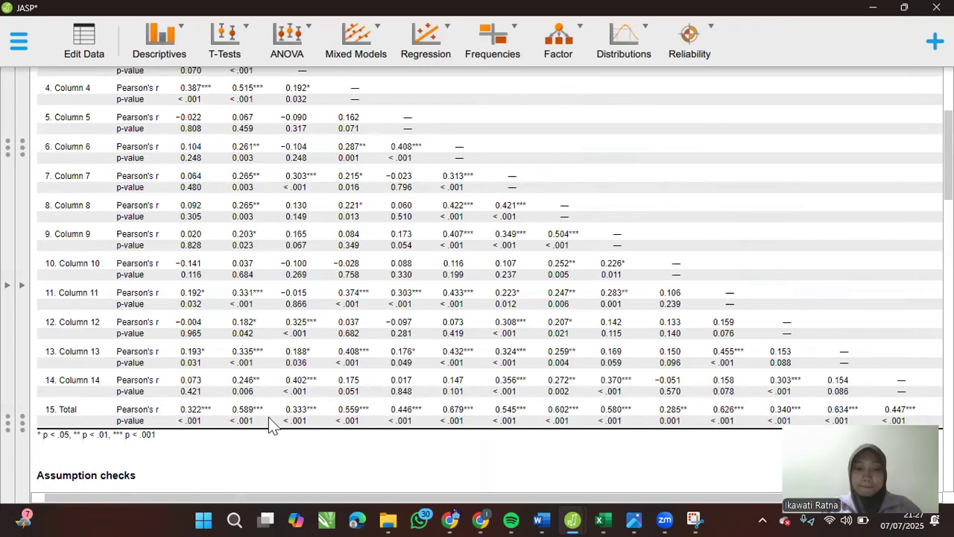
scroll(268, 421, right, 2)
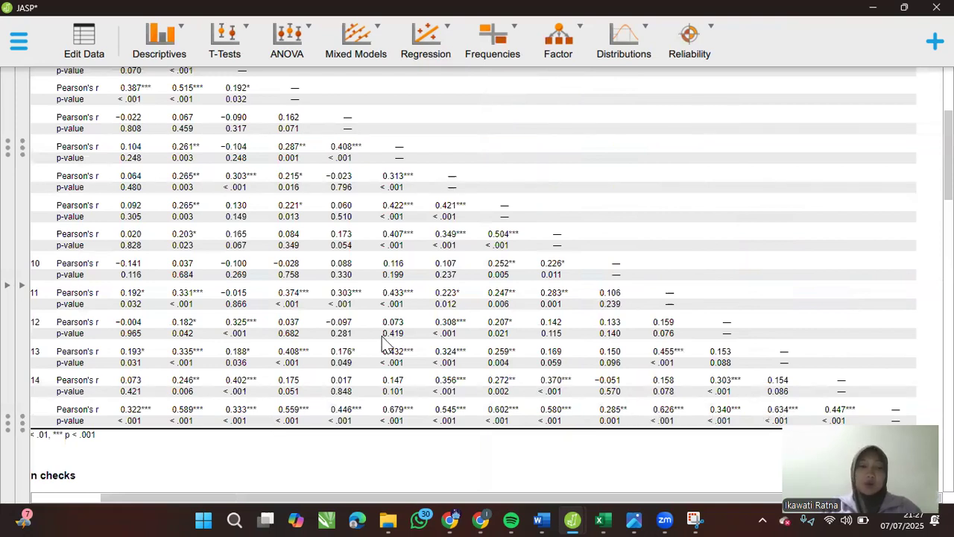
scroll(384, 320, left, 2)
scroll(359, 195, up, 3)
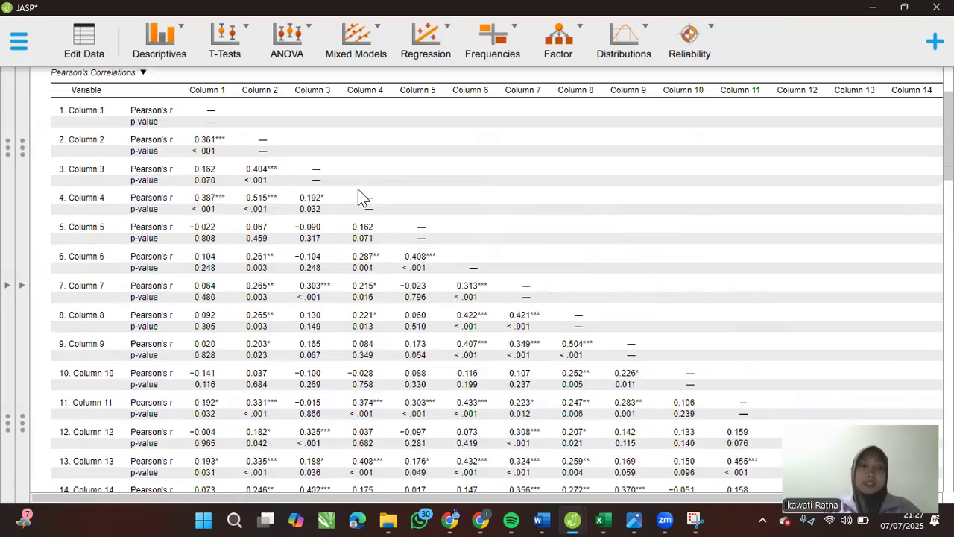
scroll(359, 195, down, 3)
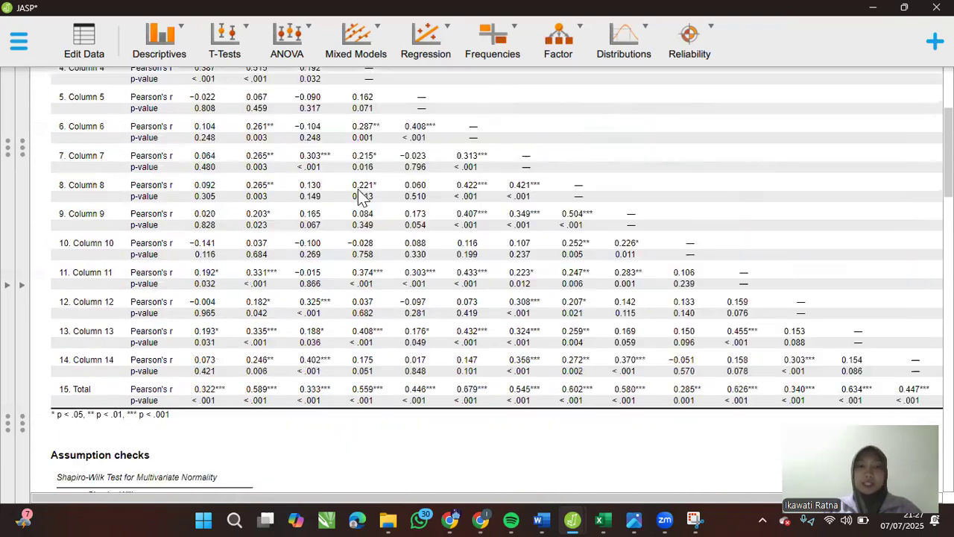
scroll(359, 195, down, 1)
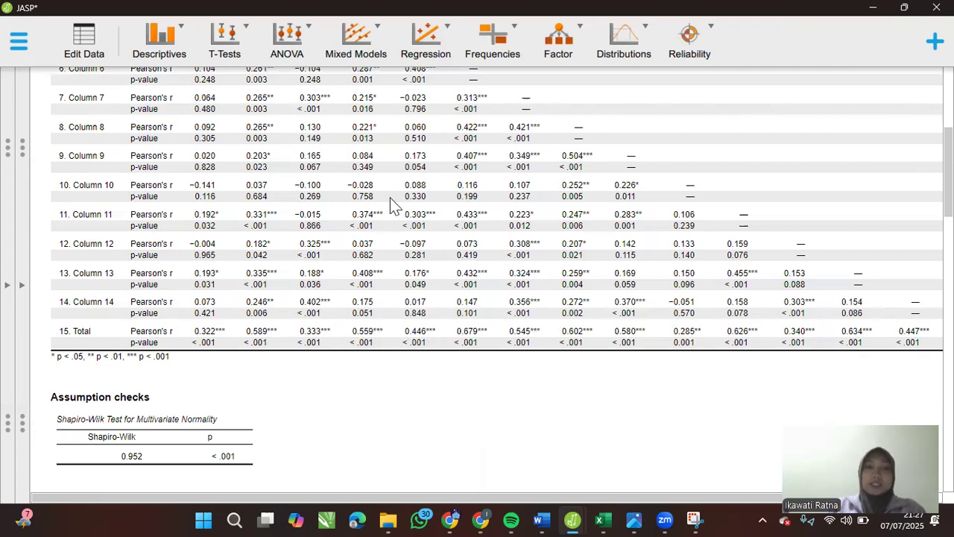
scroll(393, 205, up, 1)
scroll(393, 205, up, 1)
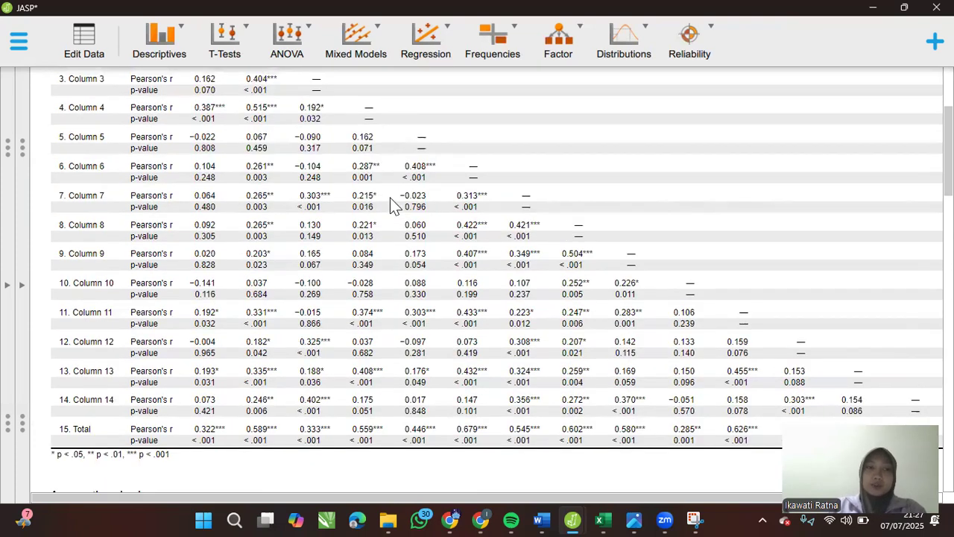
scroll(393, 205, up, 1)
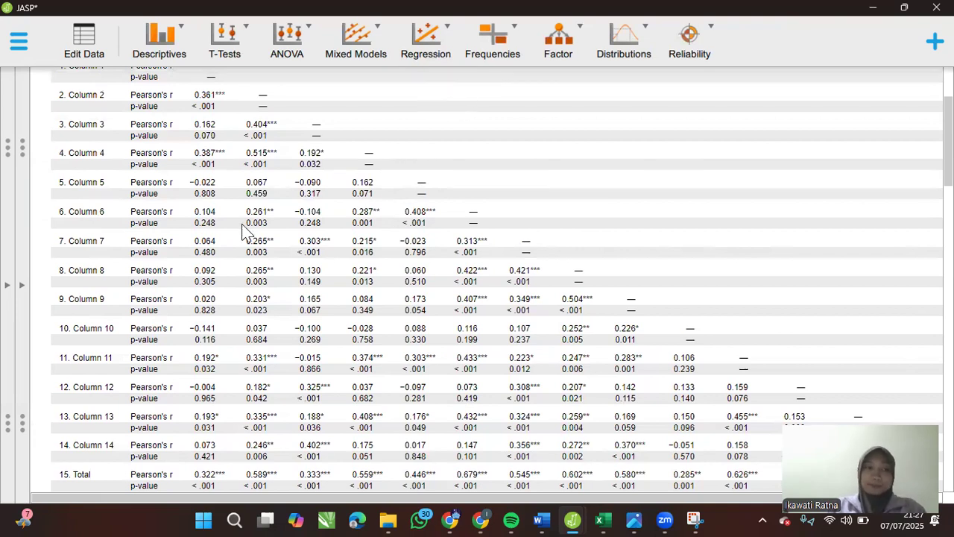
Add a classical Unidimensional Reliability analysis with Column 1 to Column 14 as its variables, leaving out Total.
click(24, 238)
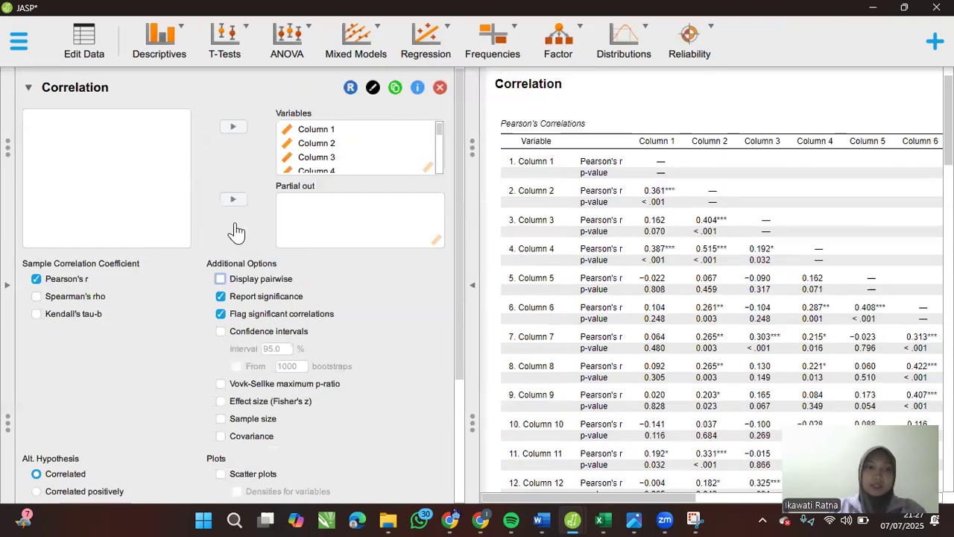
click(686, 64)
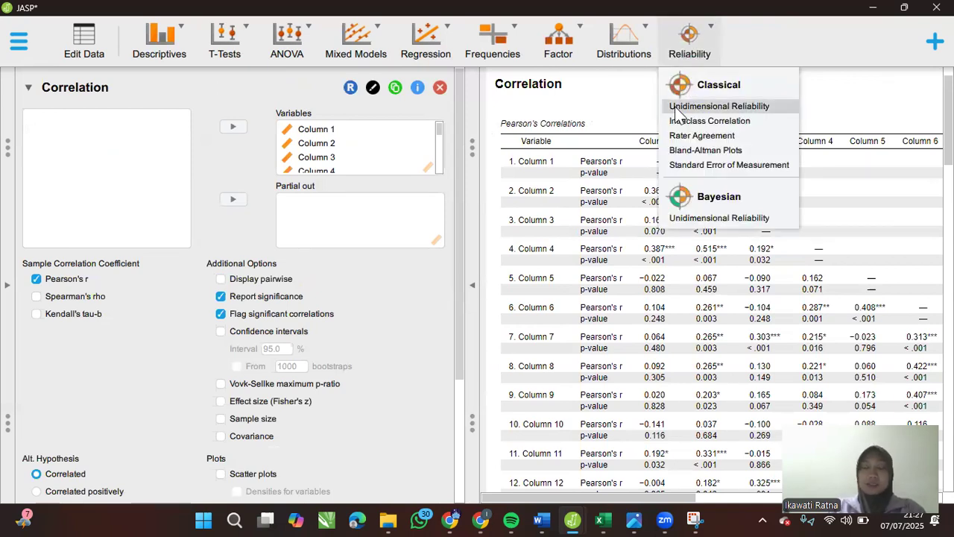
click(677, 106)
click(130, 207)
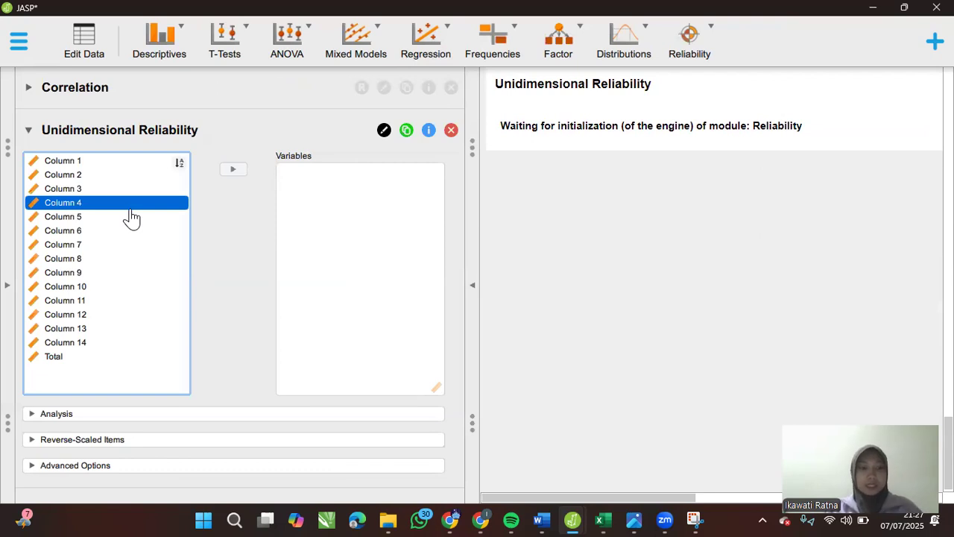
key(ctrl+a)
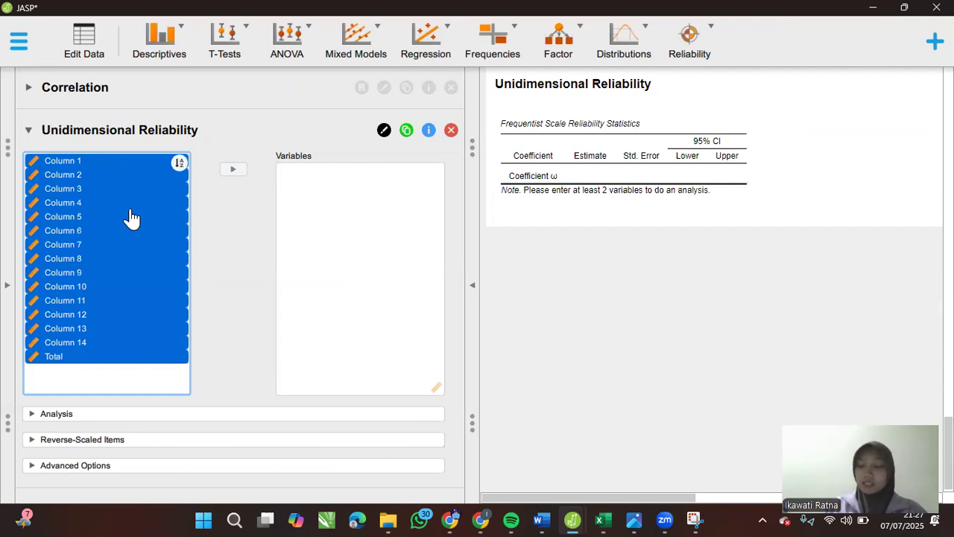
double_click(131, 217)
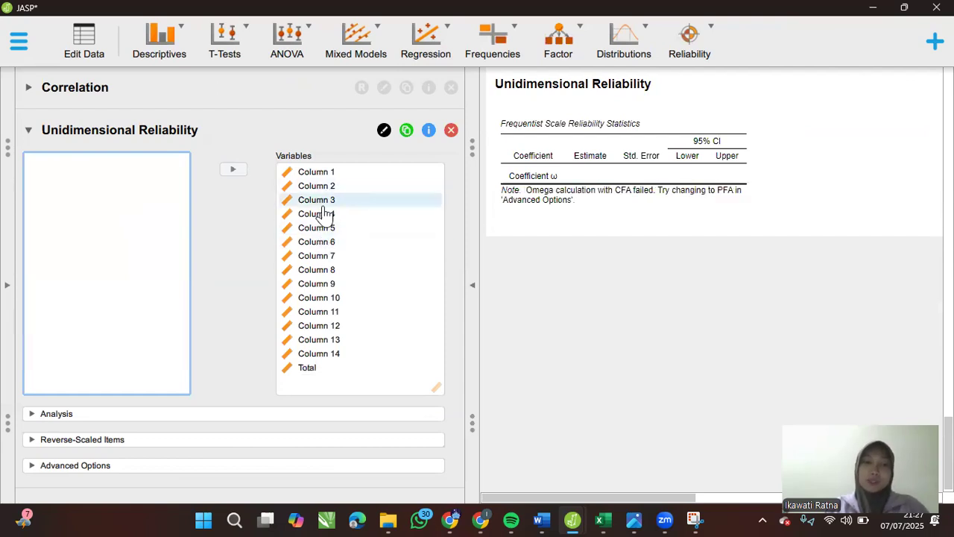
drag(307, 368, 75, 184)
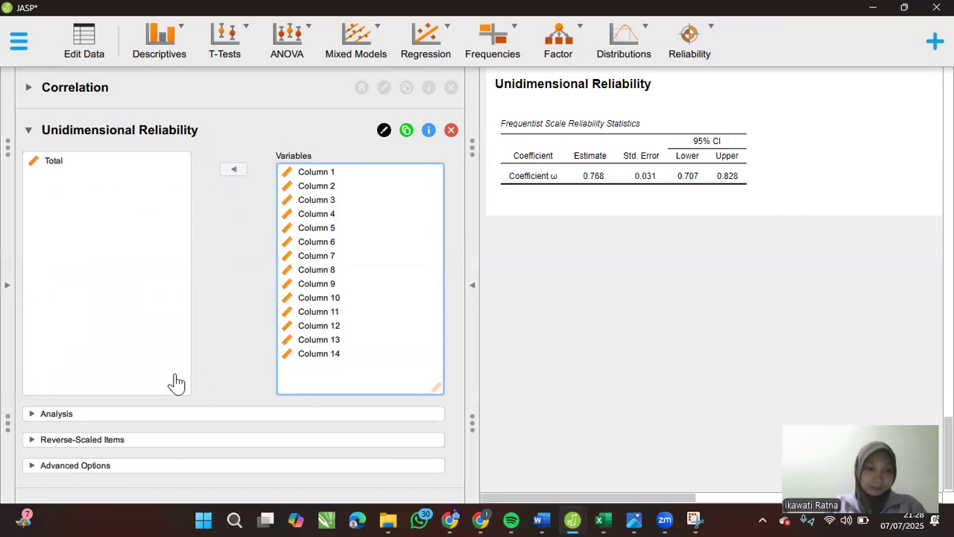
Replace coefficient ω with coefficient α in the reliability scale statistics and enable coefficient α (if item dropped) for individual items.
click(131, 414)
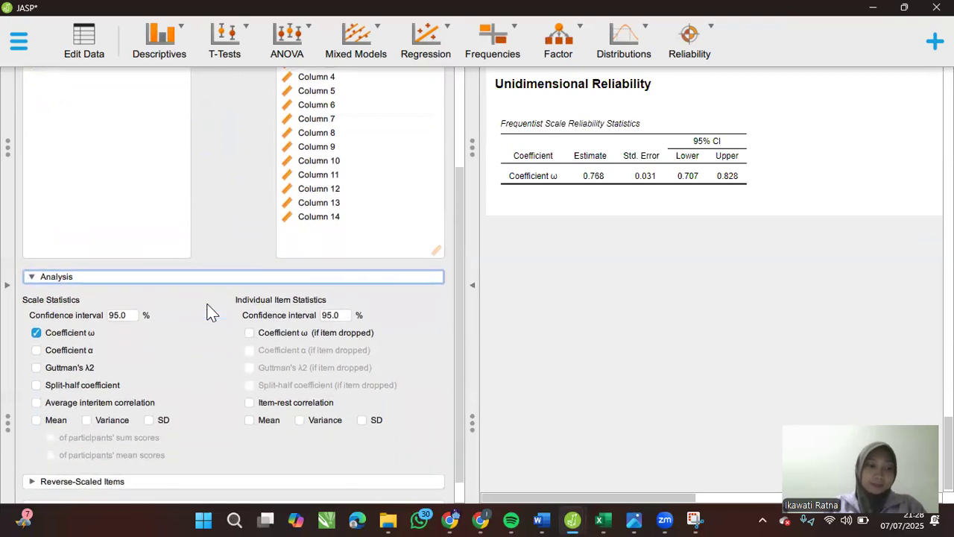
click(36, 350)
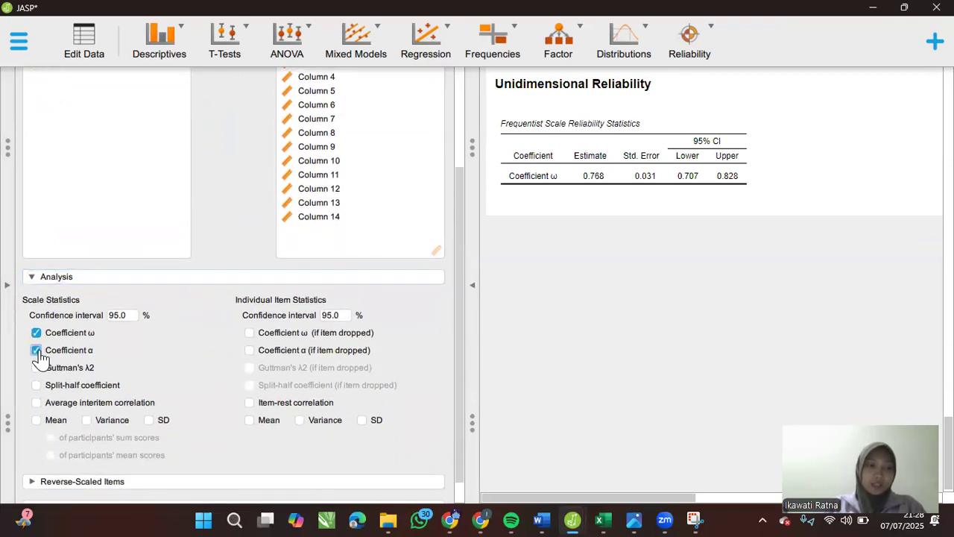
click(36, 333)
click(249, 349)
scroll(318, 347, down, 1)
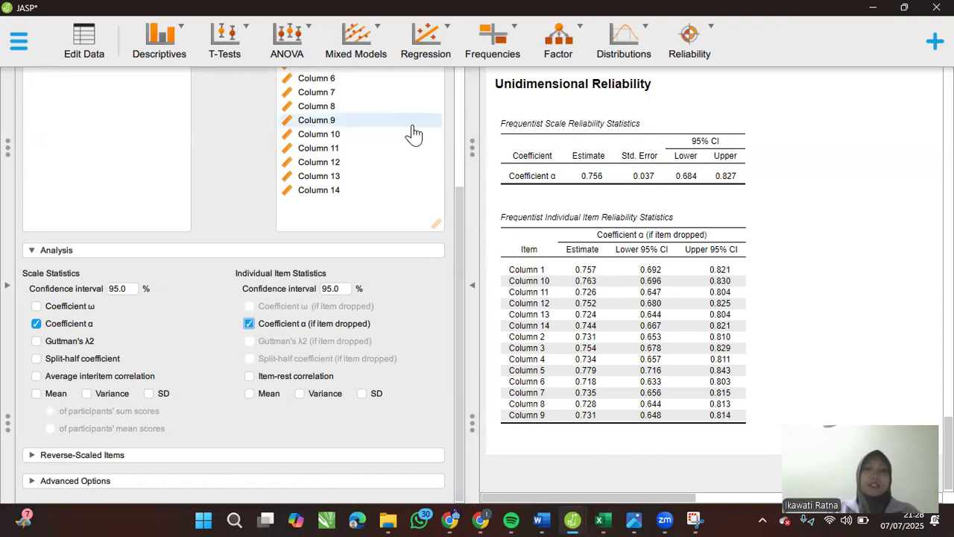
scroll(415, 134, up, 4)
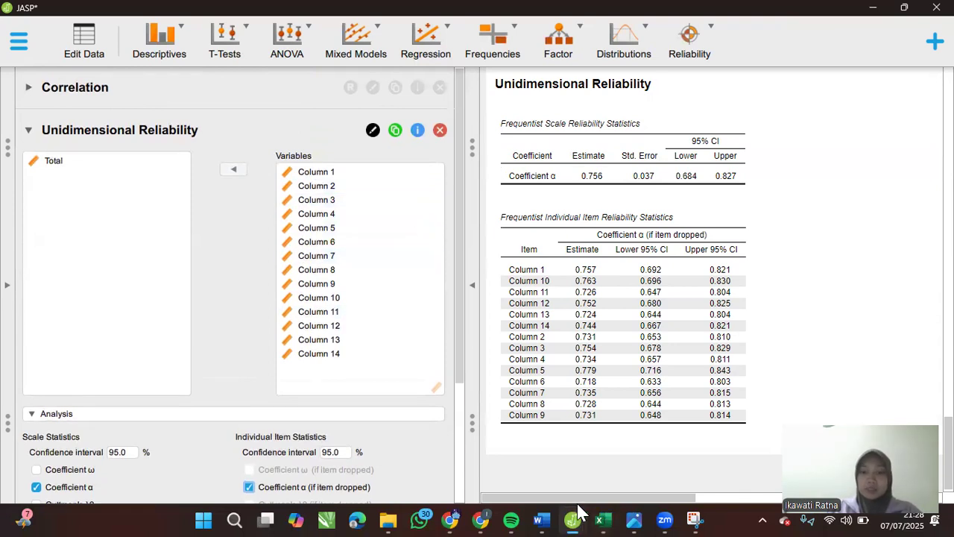
Switch to the other JASP window with the second questionnaire's dataset and look across its data columns.
mouse_move(573, 519)
click(620, 464)
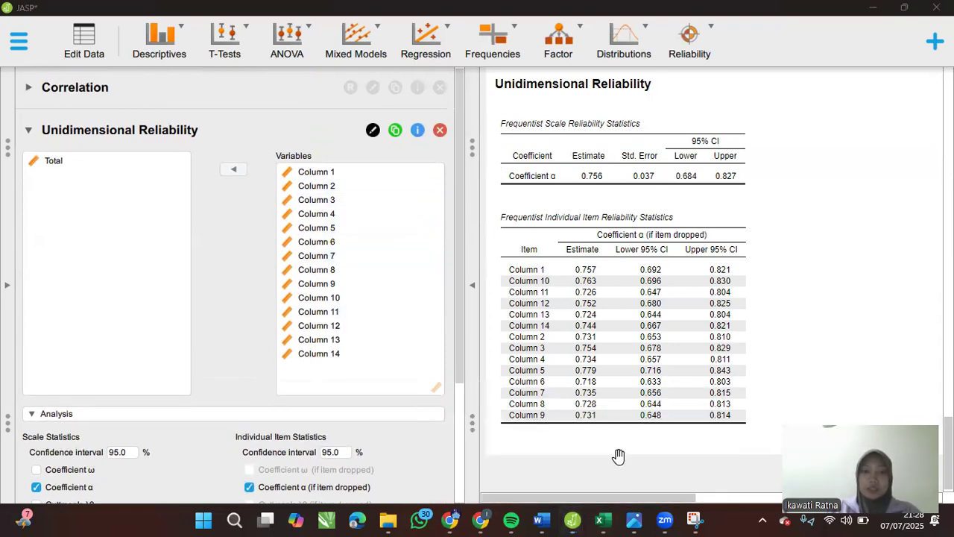
scroll(333, 345, right, 5)
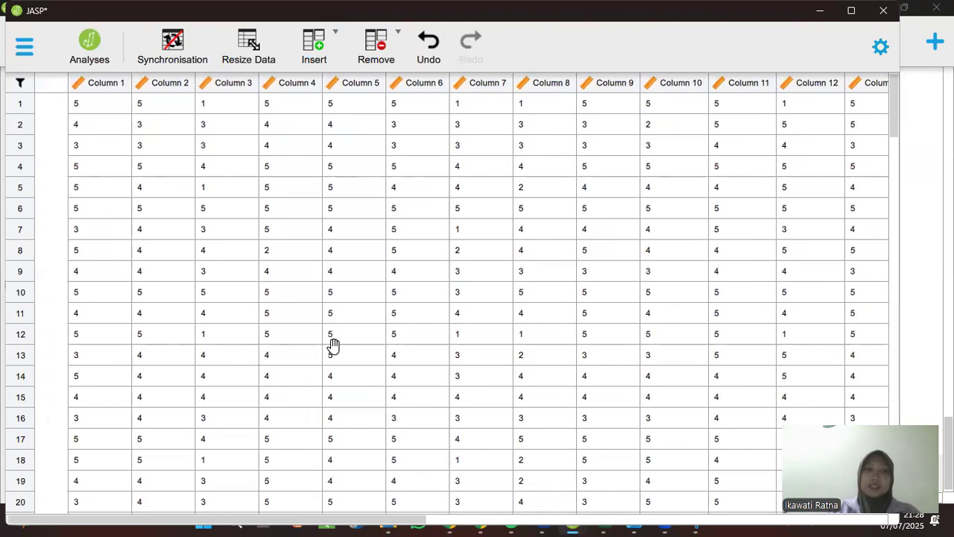
scroll(333, 345, left, 4)
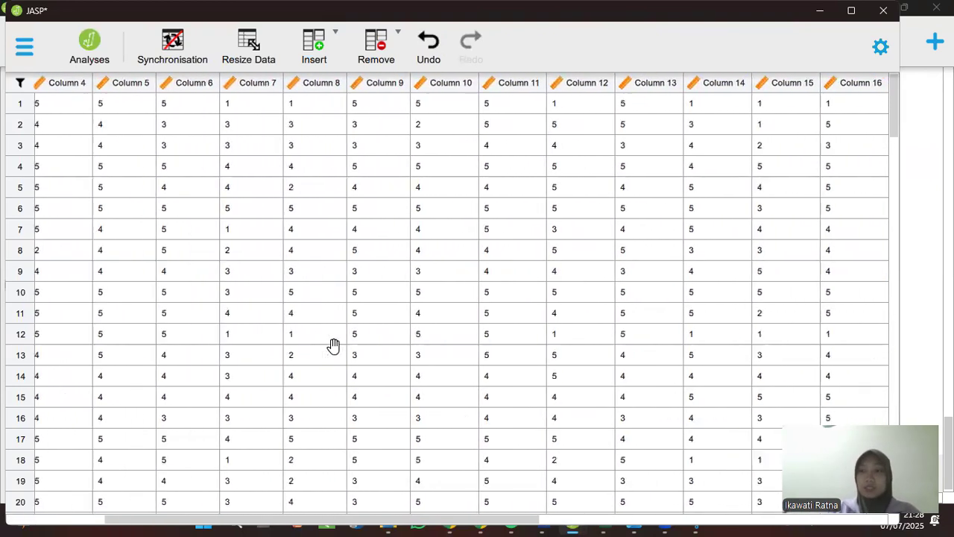
scroll(153, 149, left, 1)
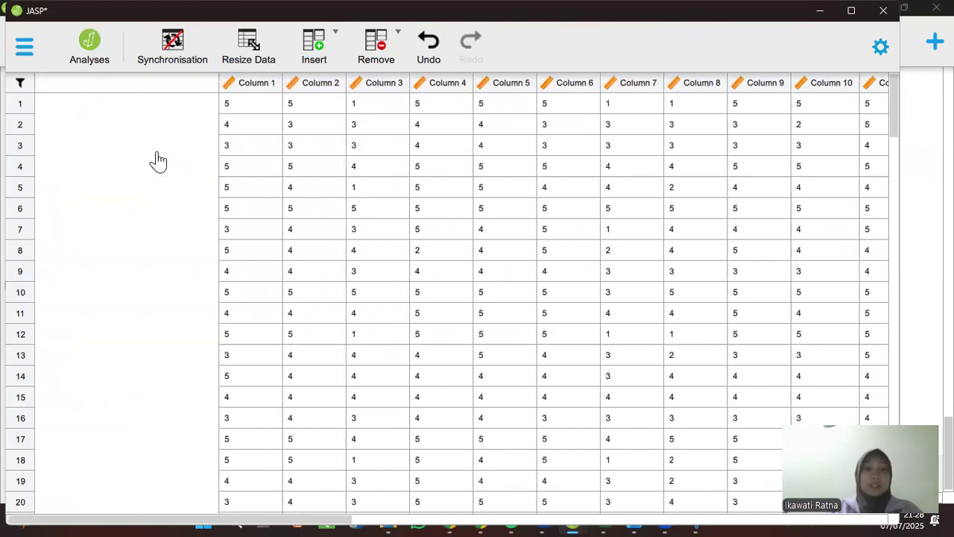
Leave data editing and add a classical Correlation analysis with all columns, including Total, as its variables.
click(87, 54)
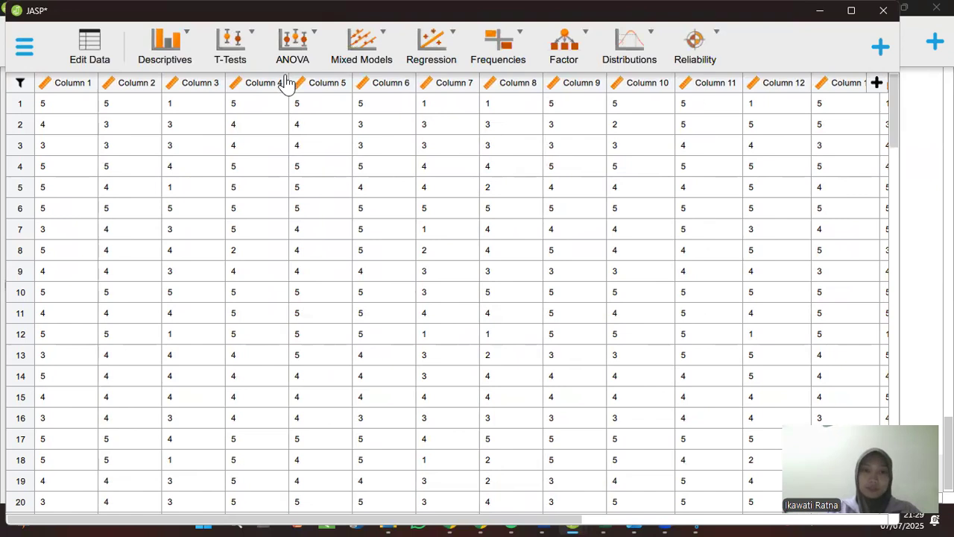
click(428, 64)
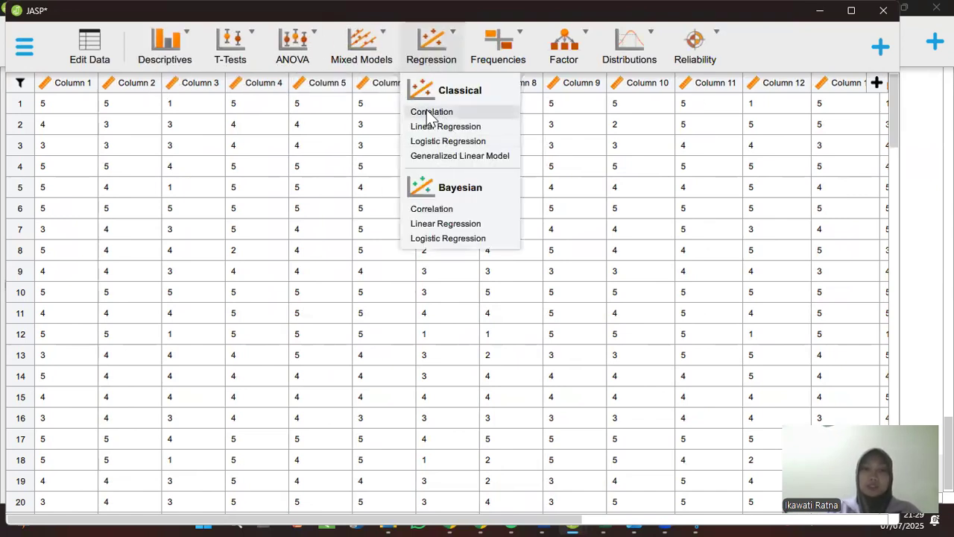
click(431, 112)
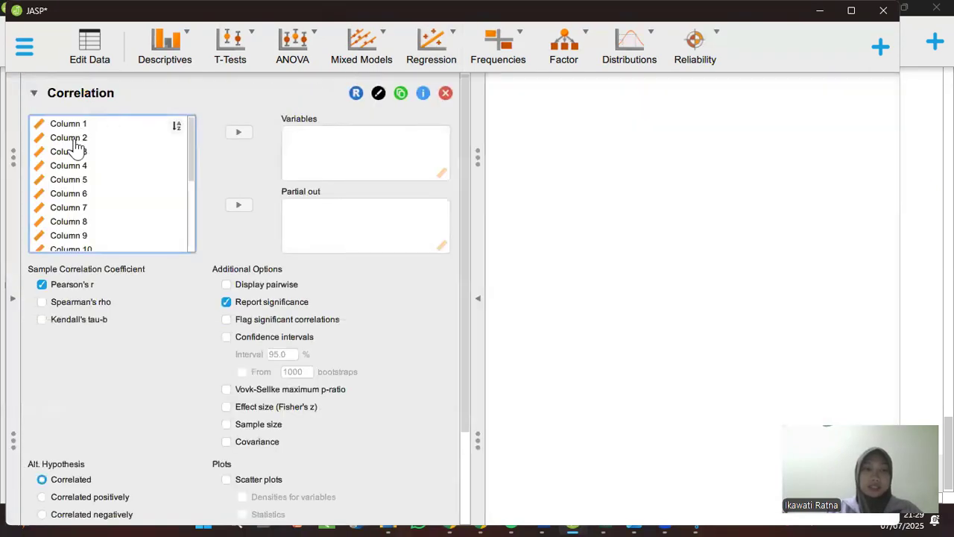
click(74, 139)
key(ctrl+a)
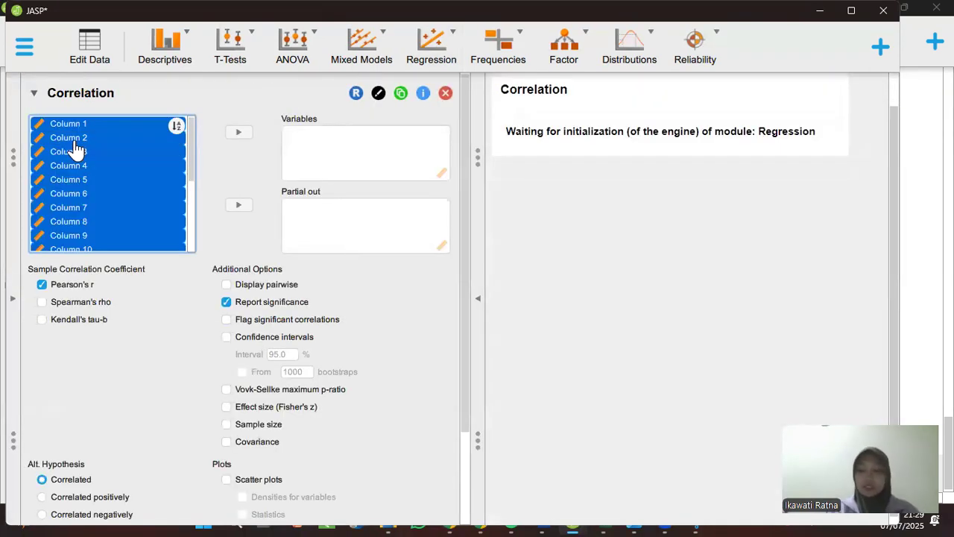
double_click(76, 148)
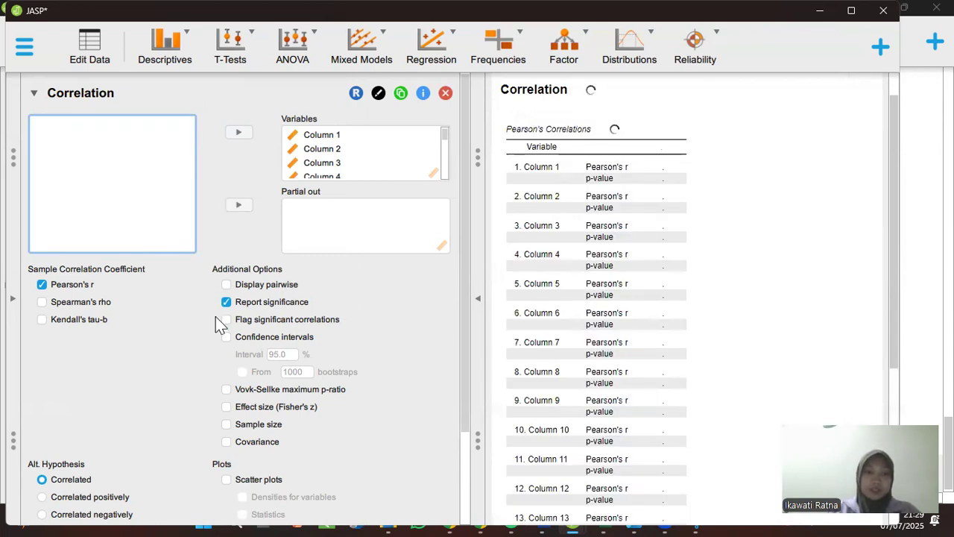
Flag significant correlations and enable the Shapiro checks for both multivariate and pairwise normality in the new correlation analysis.
click(225, 321)
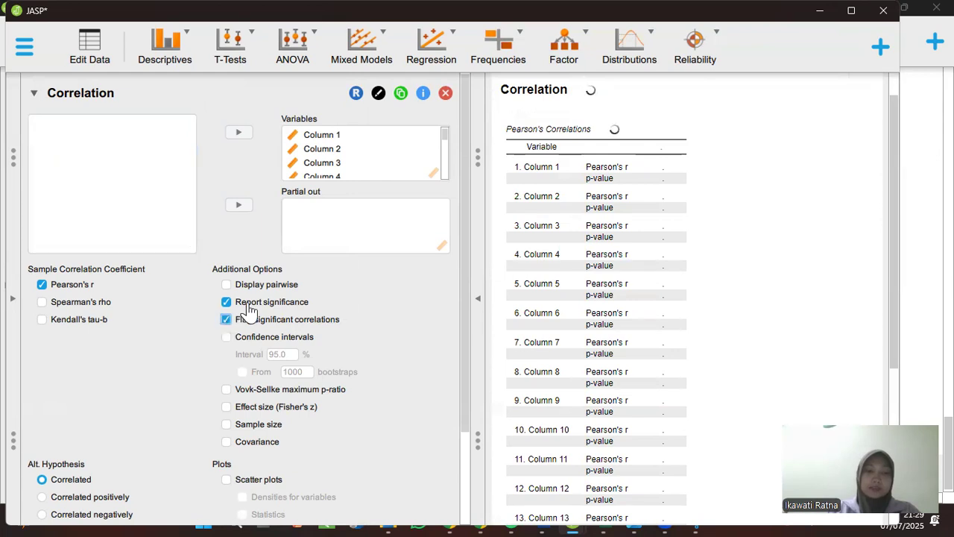
scroll(359, 293, down, 2)
scroll(359, 294, down, 3)
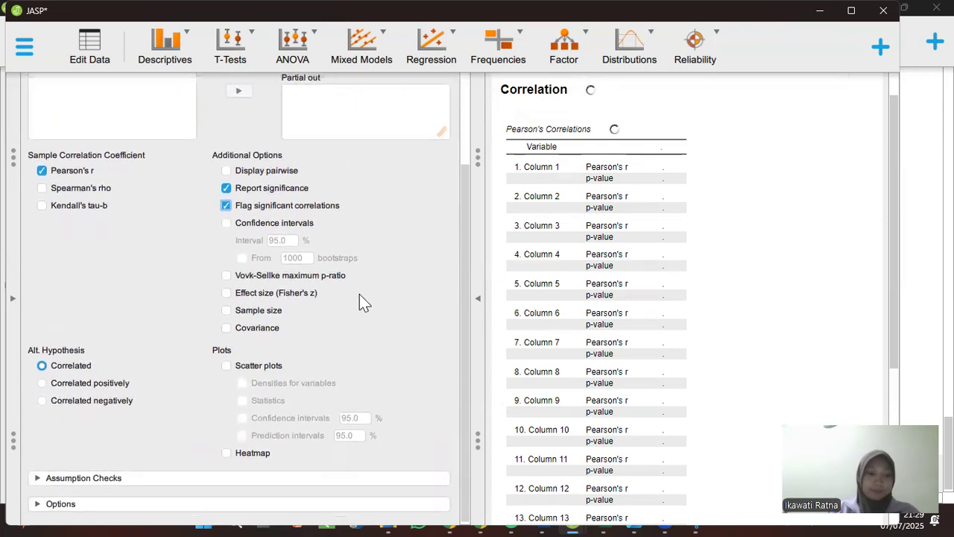
click(69, 477)
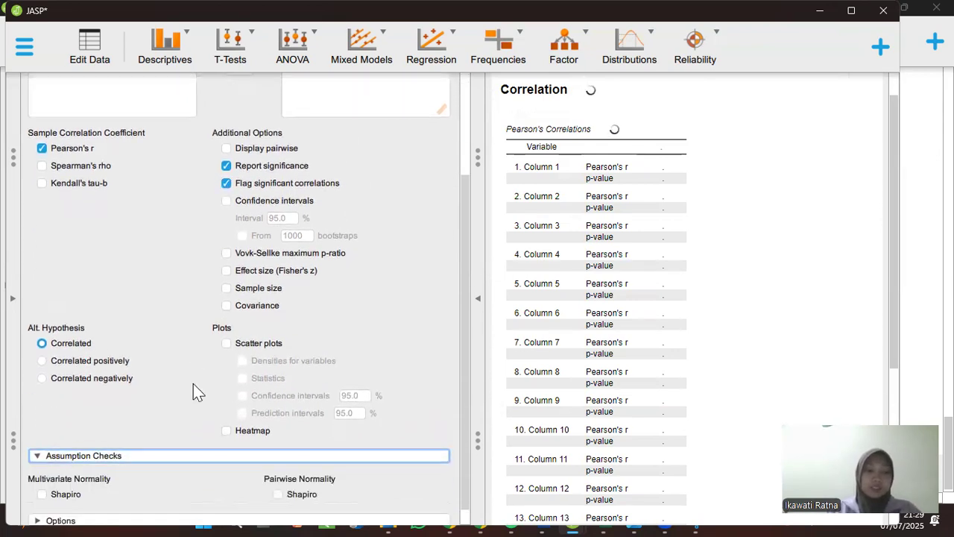
click(42, 478)
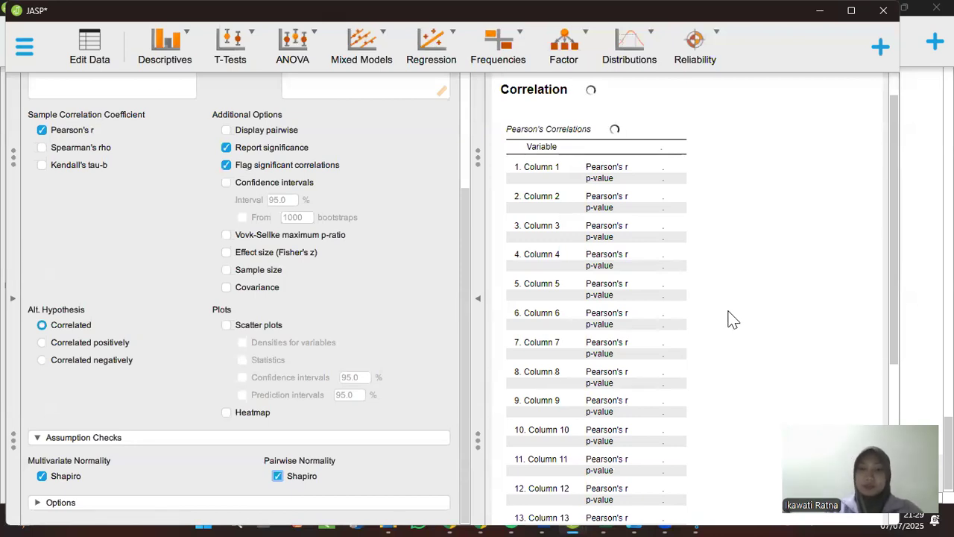
Look through the Pearson's correlation table of the second dataset from its first row down to the Total row.
scroll(729, 312, down, 3)
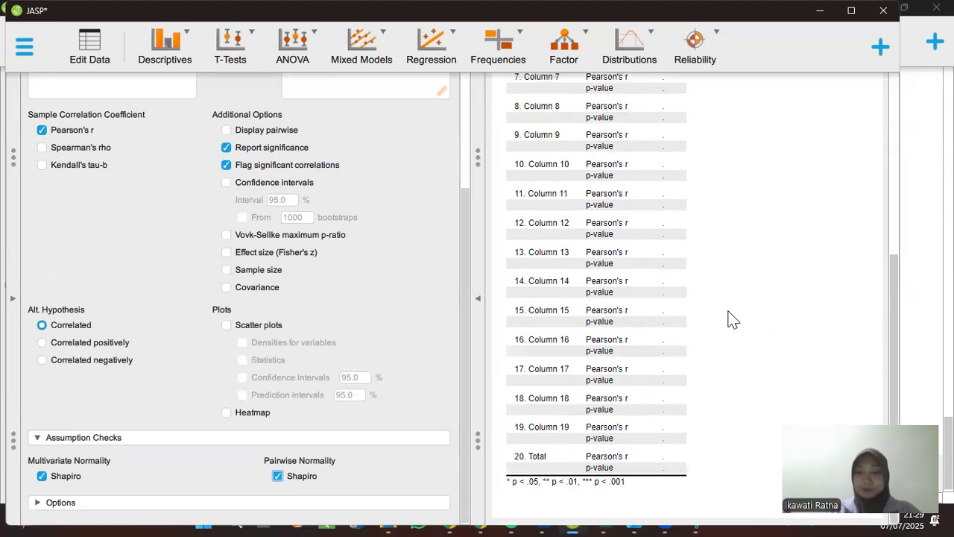
scroll(728, 311, up, 4)
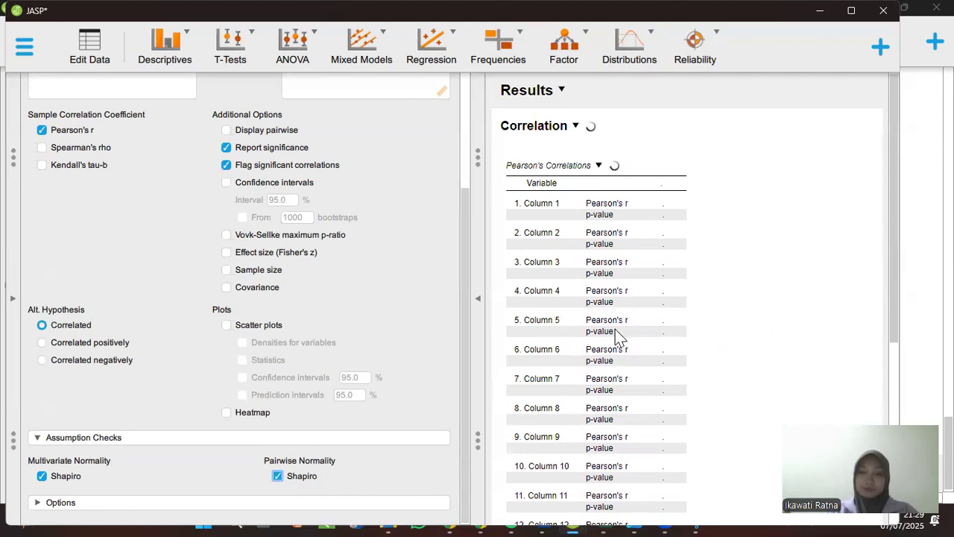
scroll(616, 337, down, 1)
scroll(616, 337, up, 1)
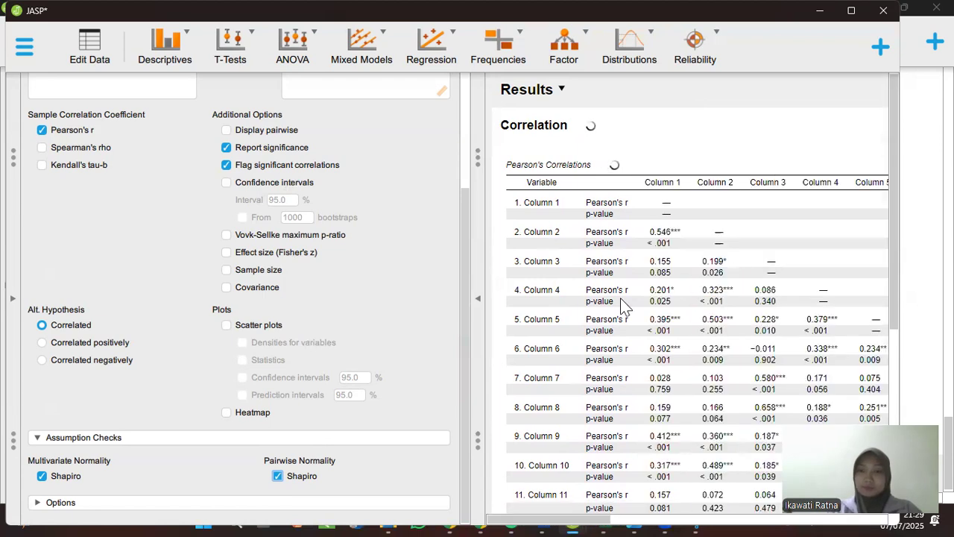
scroll(684, 328, down, 5)
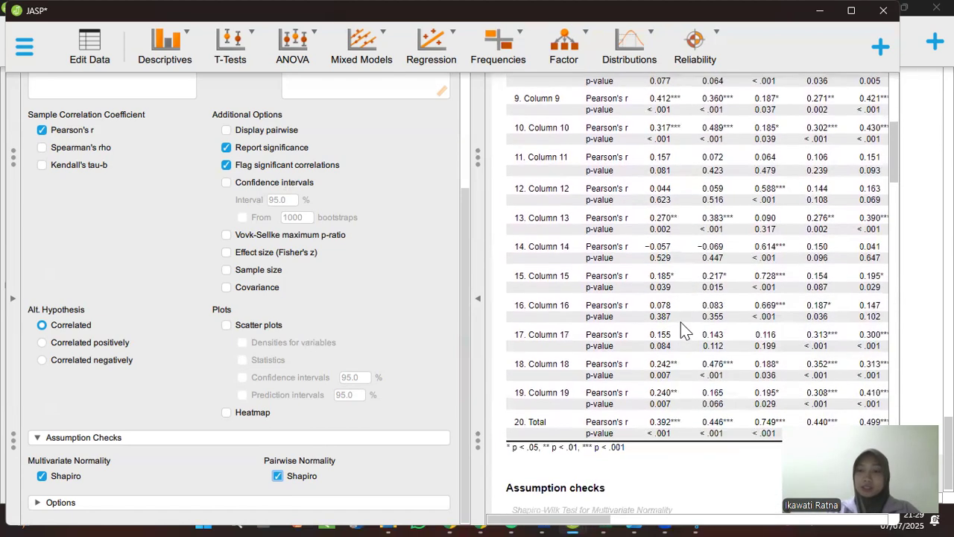
Collapse the analysis options to widen the results and examine each item's Pearson's r and p-value in the Total row.
click(479, 296)
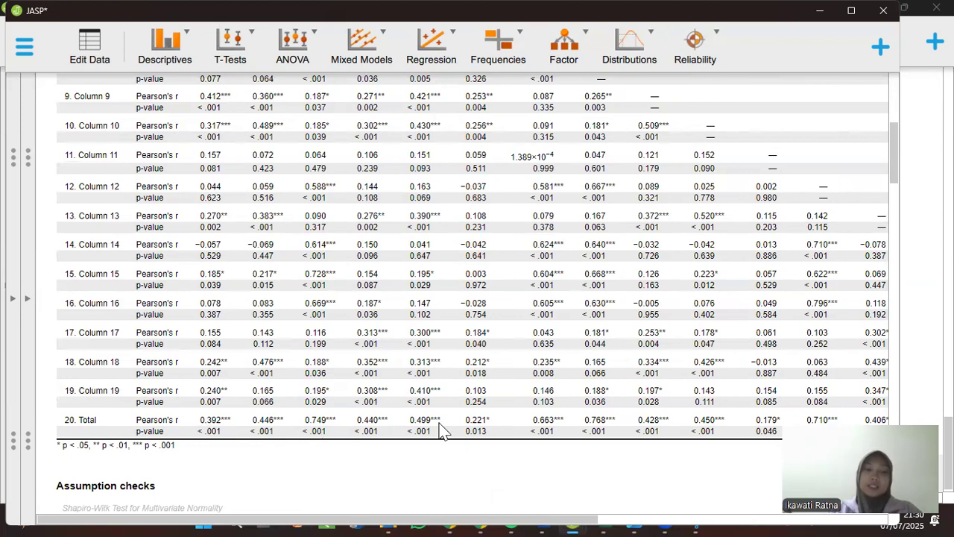
scroll(439, 431, right, 4)
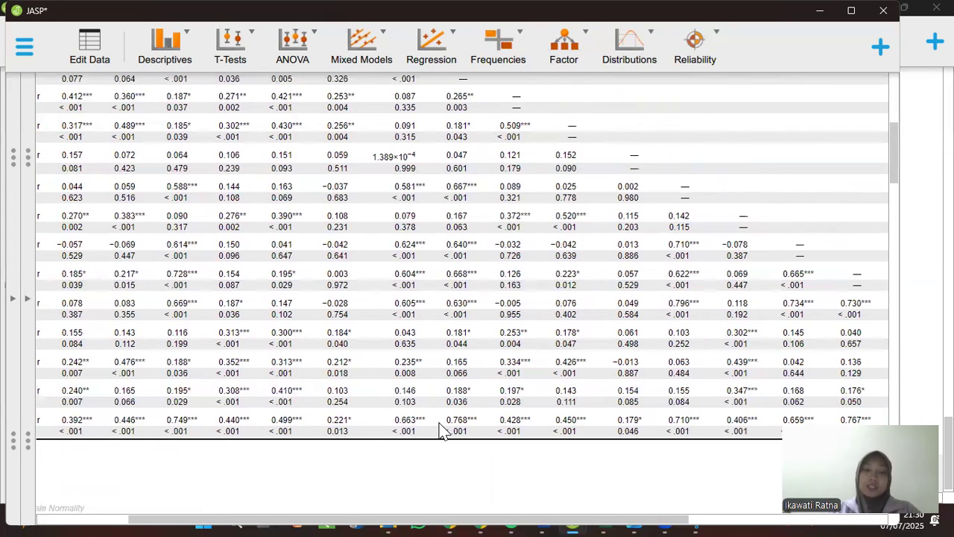
scroll(439, 431, left, 4)
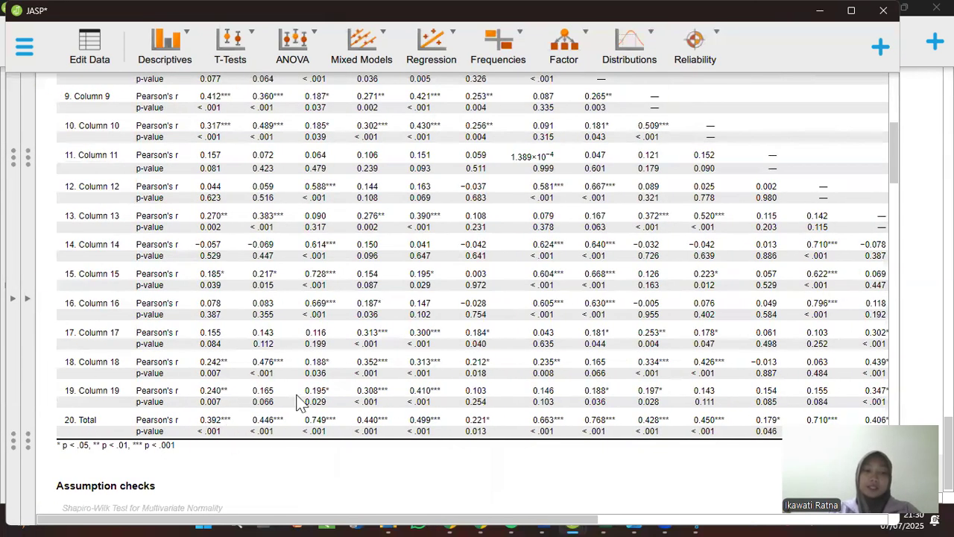
scroll(617, 427, right, 5)
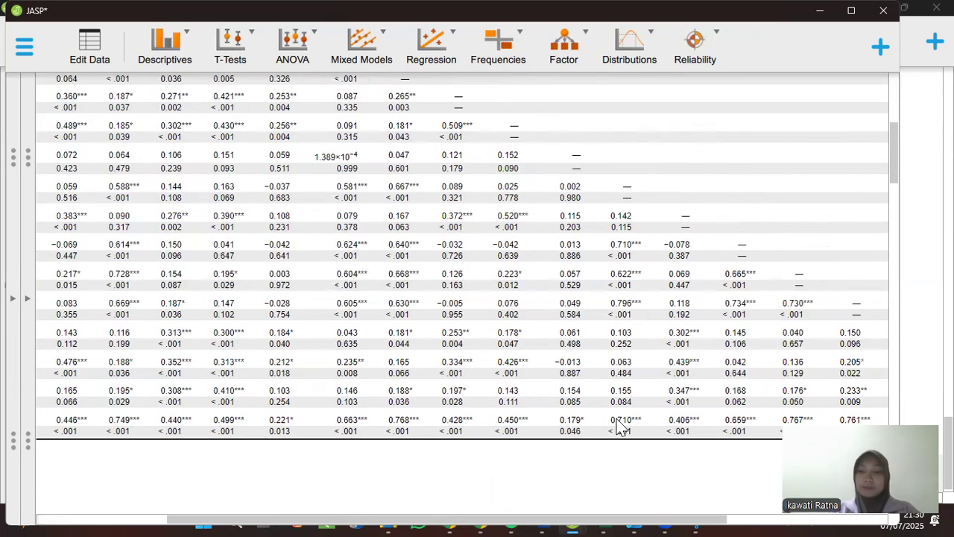
scroll(617, 427, right, 6)
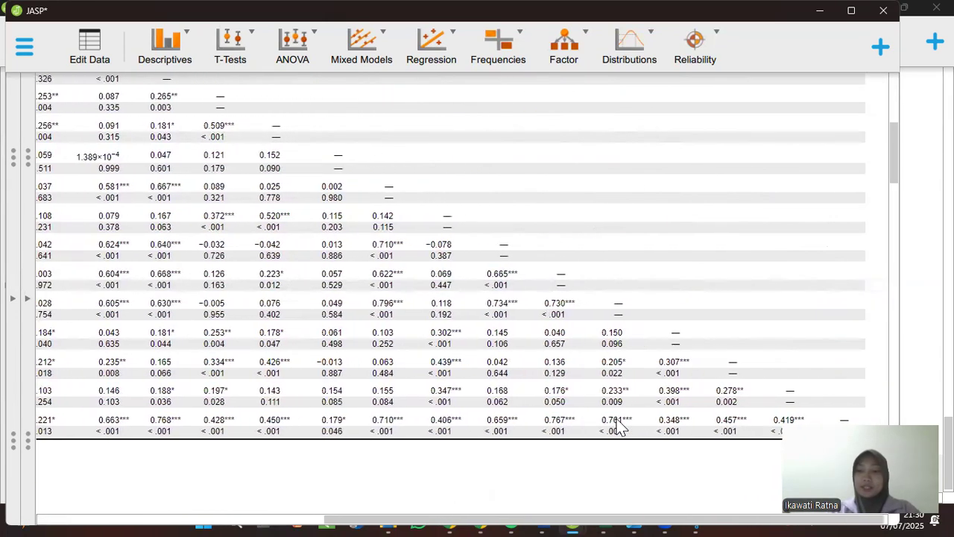
scroll(617, 426, left, 8)
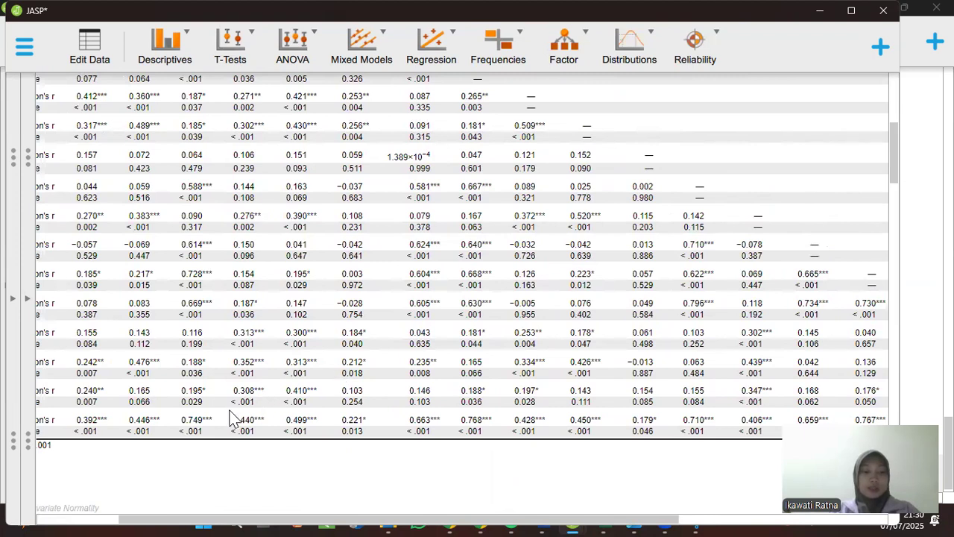
scroll(231, 420, left, 3)
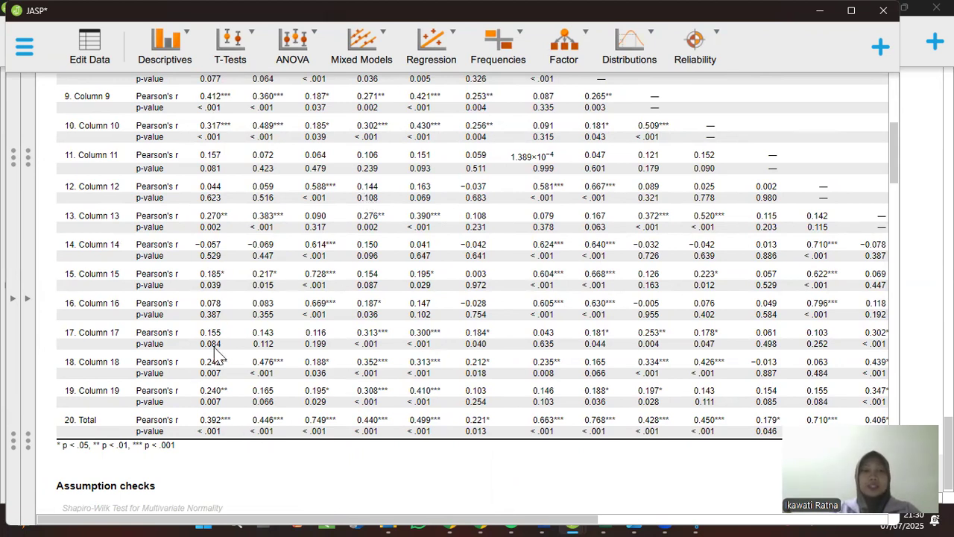
scroll(255, 156, up, 5)
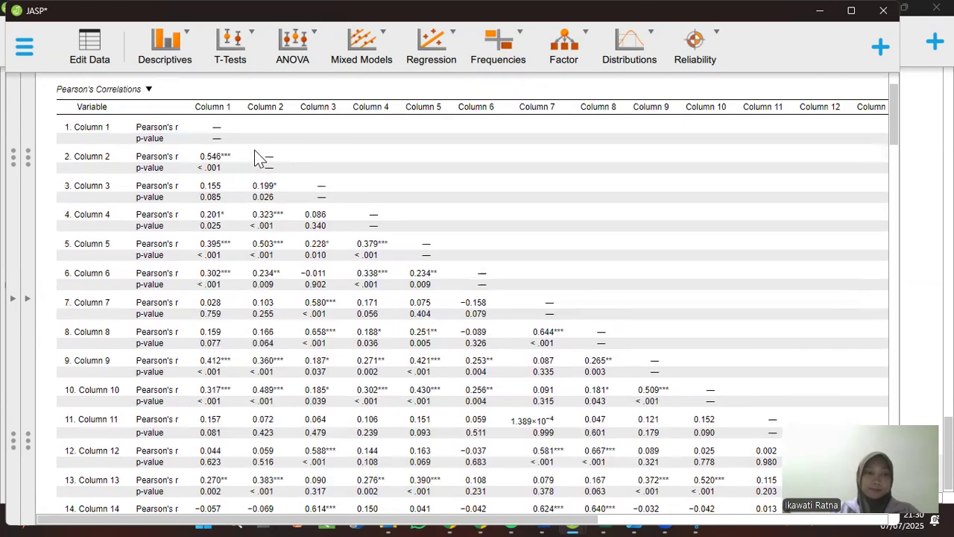
Add a classical Unidimensional Reliability analysis with Column 1 to Column 19 as its variables, leaving out Total.
scroll(255, 156, down, 7)
scroll(255, 156, up, 3)
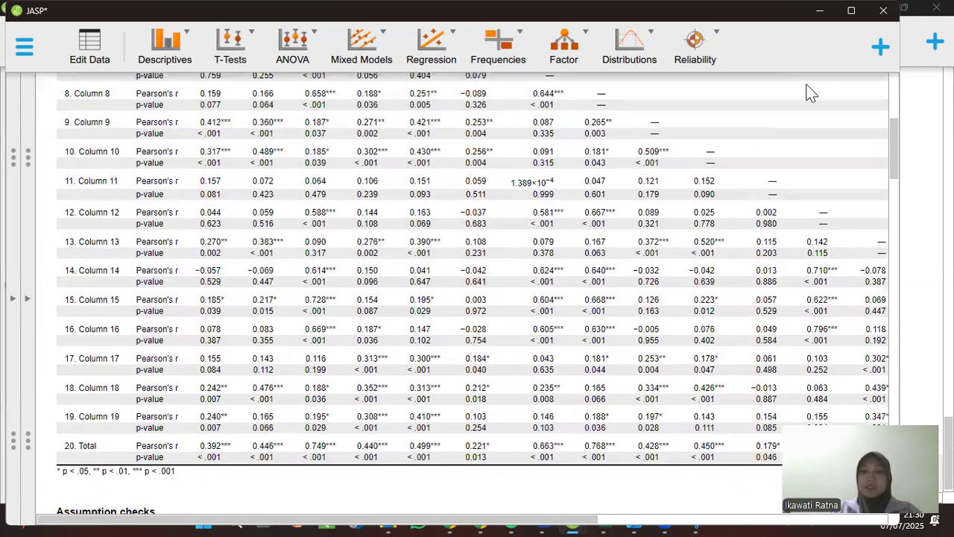
click(699, 48)
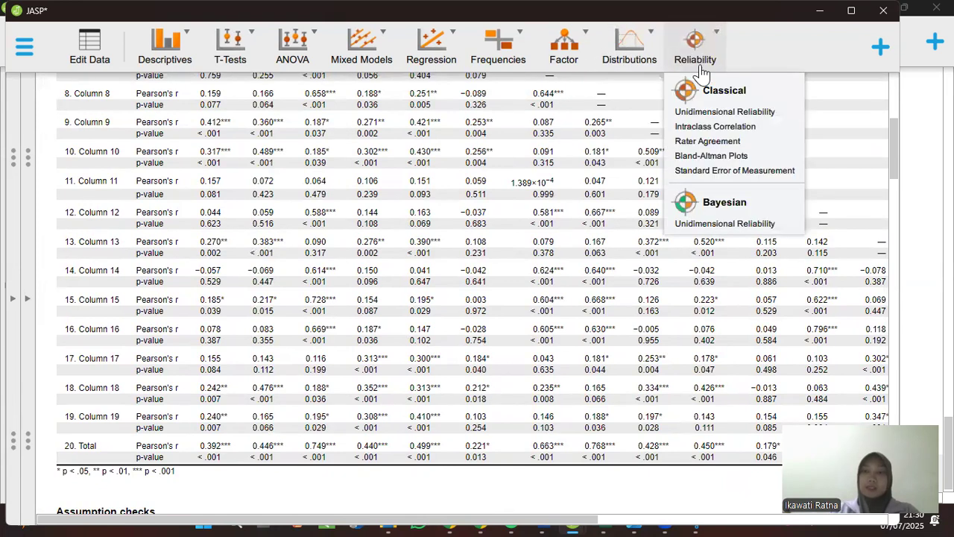
click(701, 117)
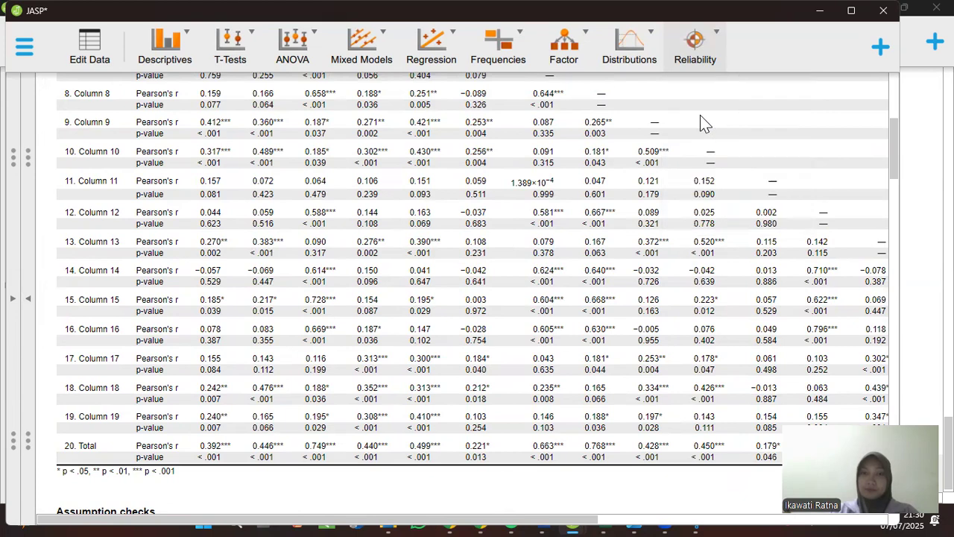
click(128, 195)
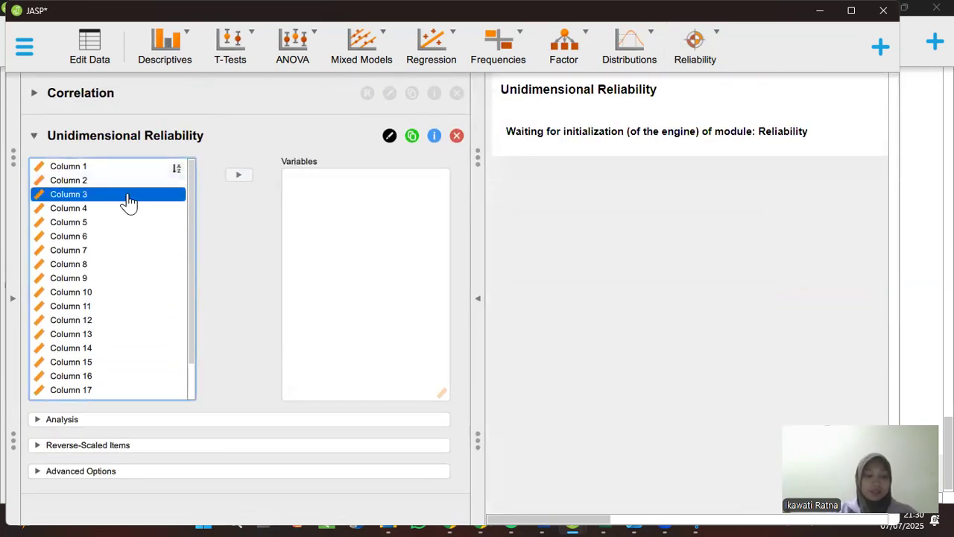
key(ctrl+a)
double_click(128, 201)
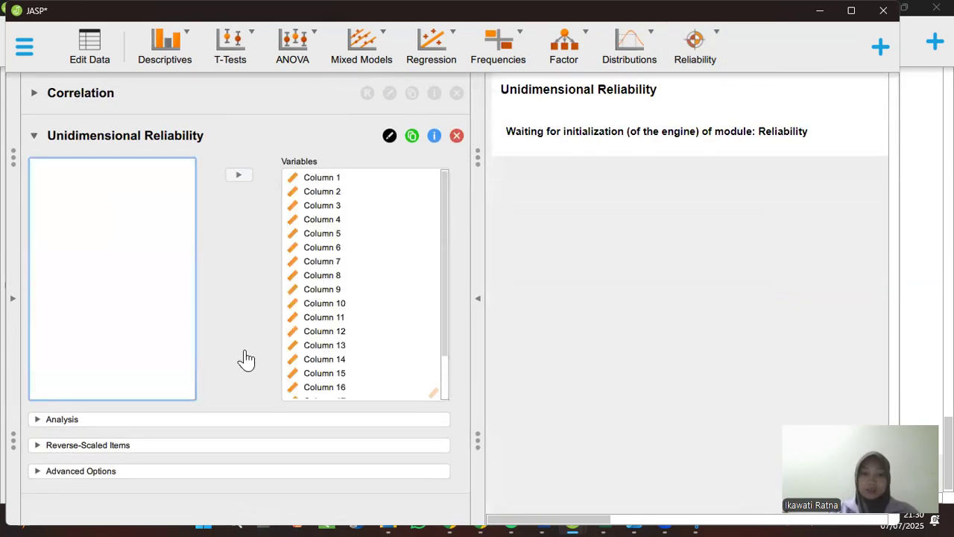
scroll(341, 337, down, 2)
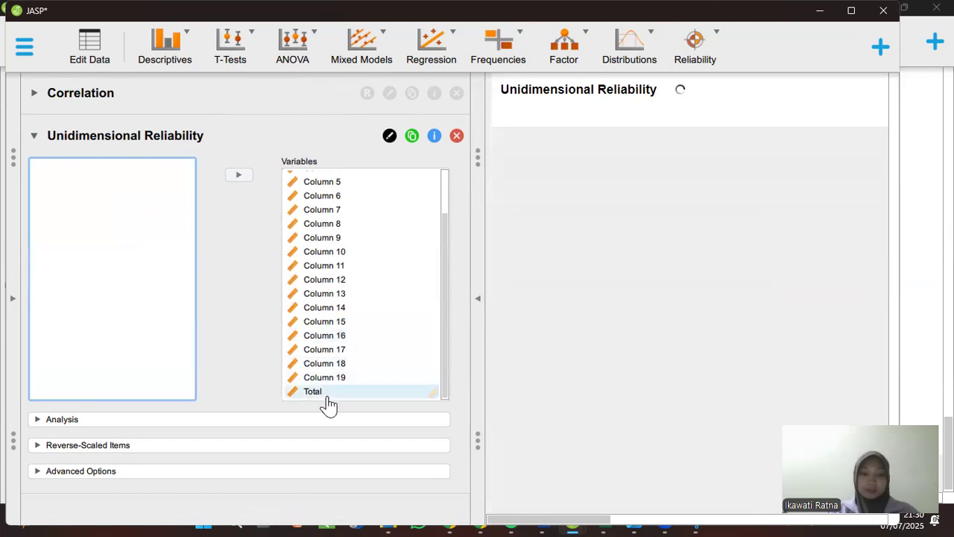
drag(326, 395, 85, 202)
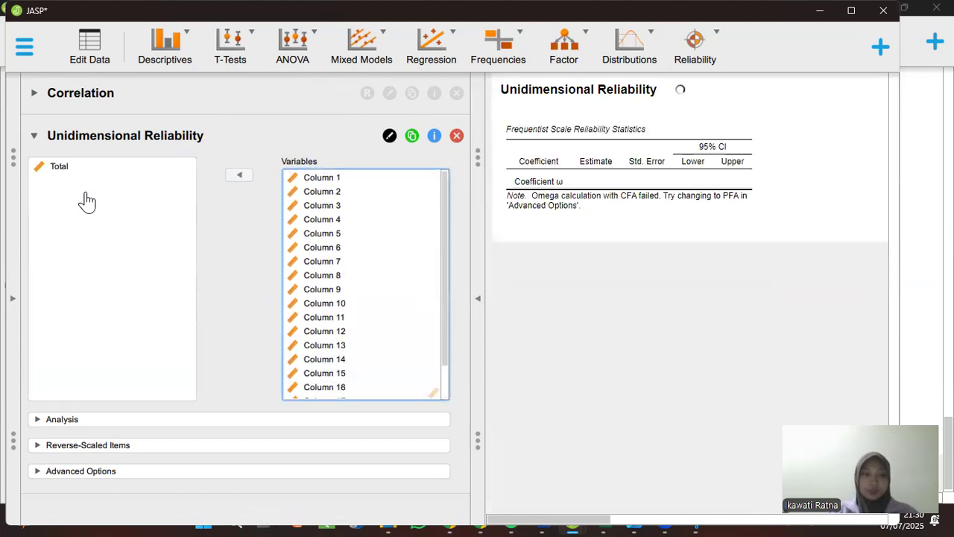
Set the scale statistics to coefficient α instead of coefficient ω, and request coefficient α if item dropped for the individual items.
click(168, 421)
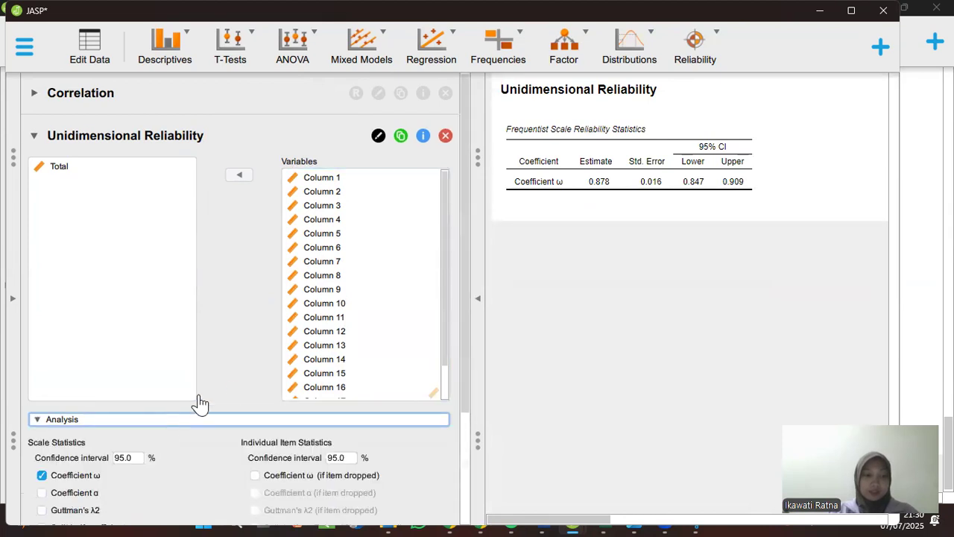
click(42, 399)
click(42, 382)
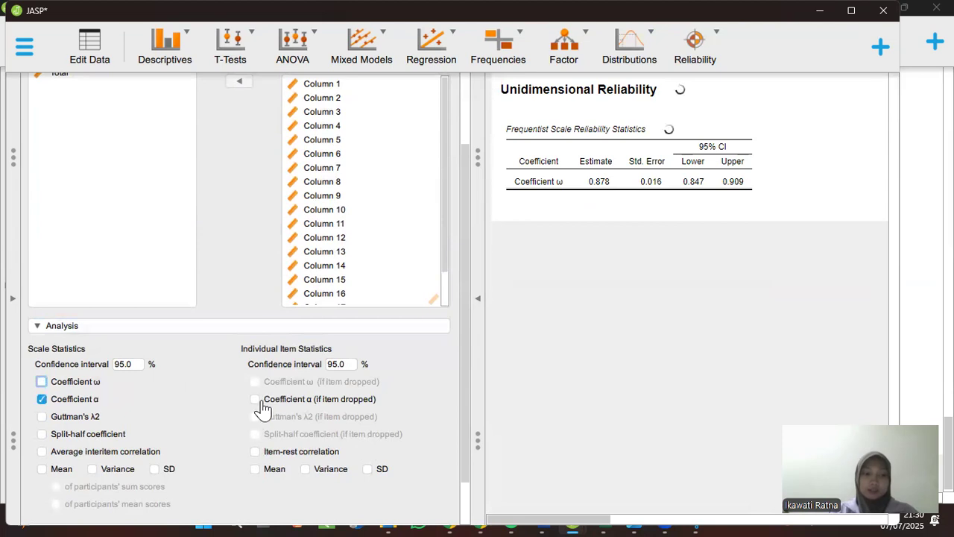
click(255, 399)
scroll(214, 383, down, 2)
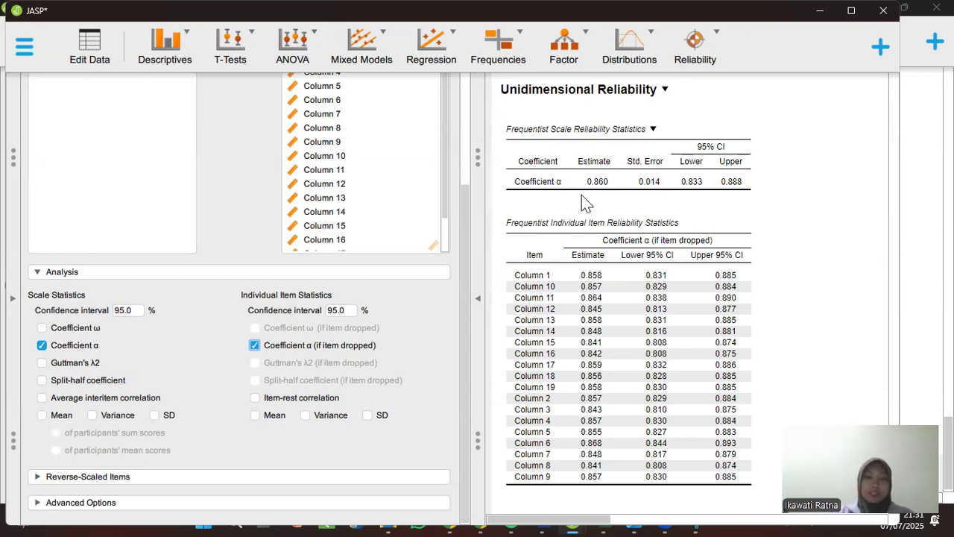
scroll(577, 137, up, 2)
scroll(577, 137, down, 2)
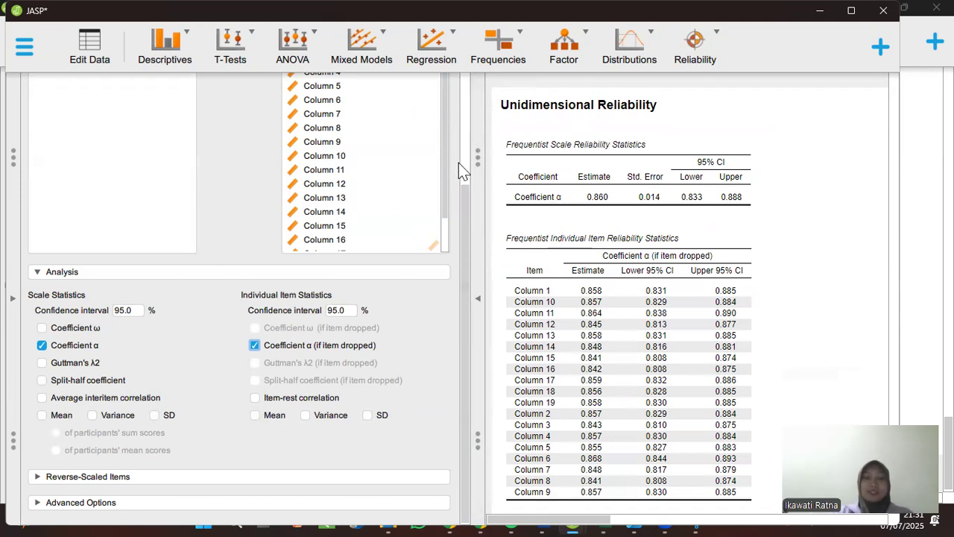
Start a new blank dataset in a separate window.
drag(466, 206, 456, 57)
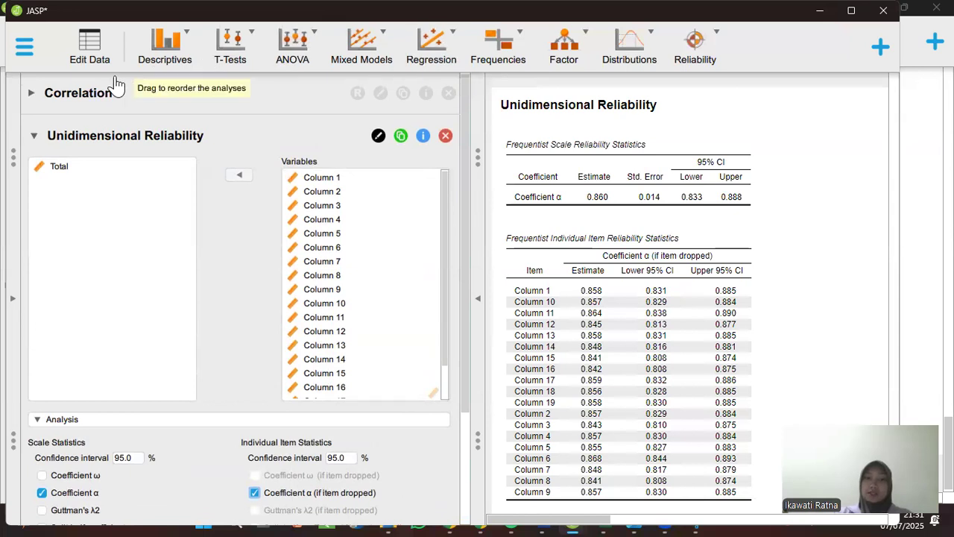
click(22, 52)
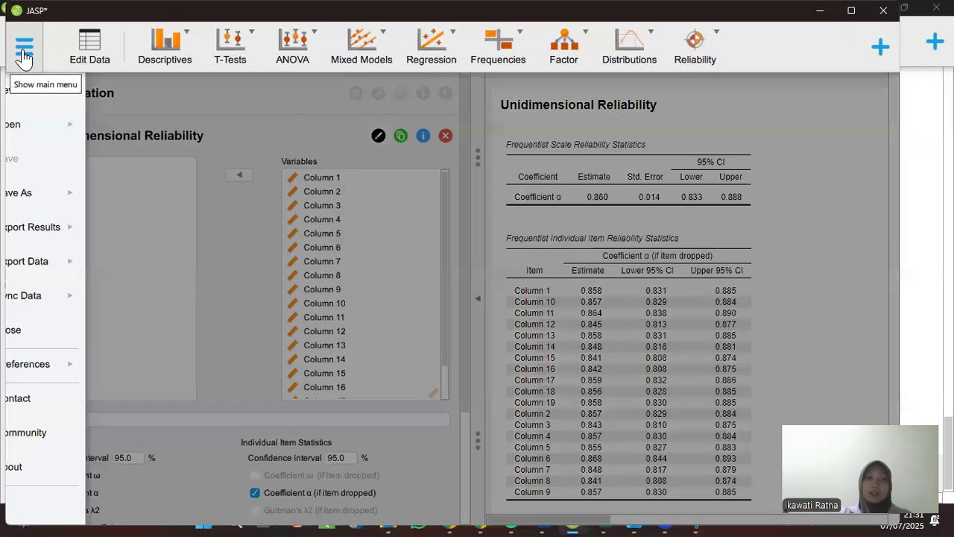
click(47, 99)
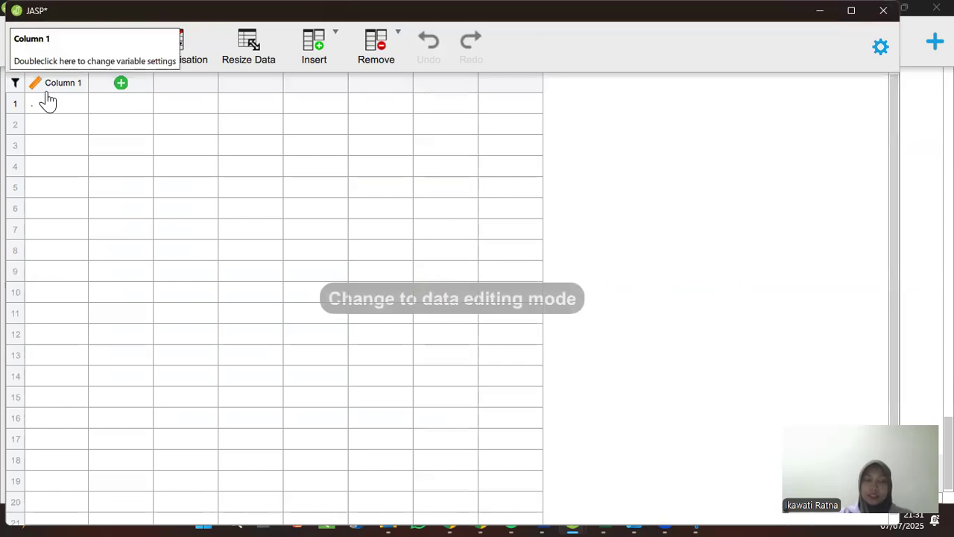
Switch to Book1.xlsx in Excel and copy the two total-score columns, AL2 to AM126, without their headers.
click(817, 15)
click(817, 15)
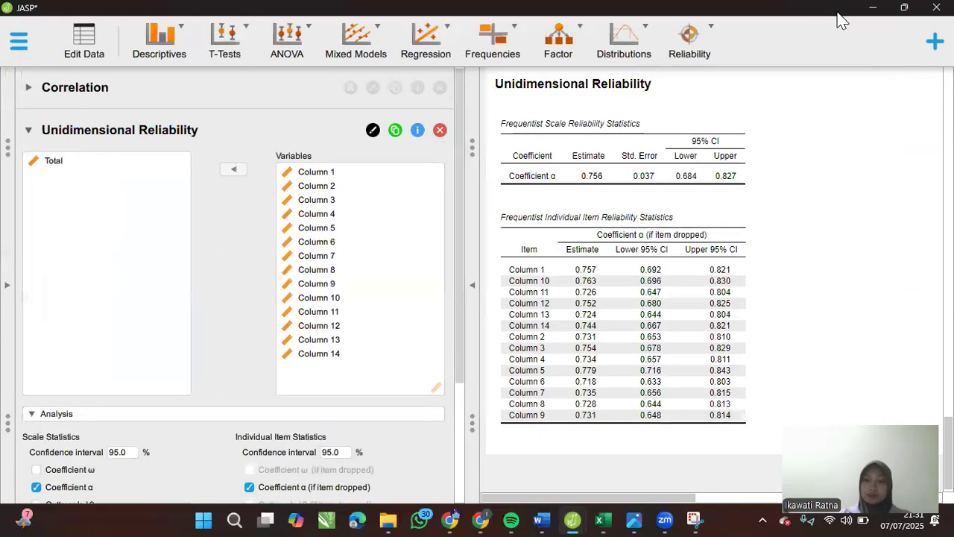
mouse_move(602, 513)
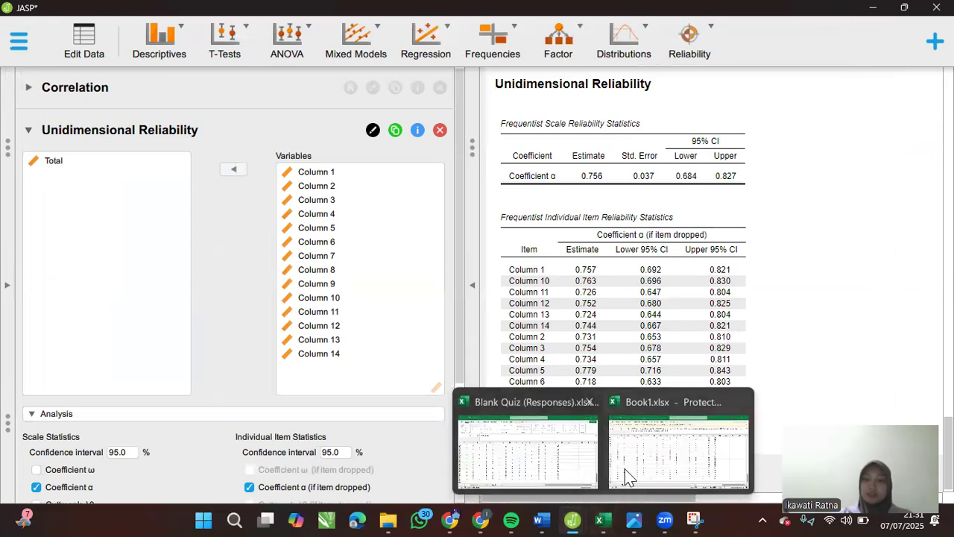
click(630, 477)
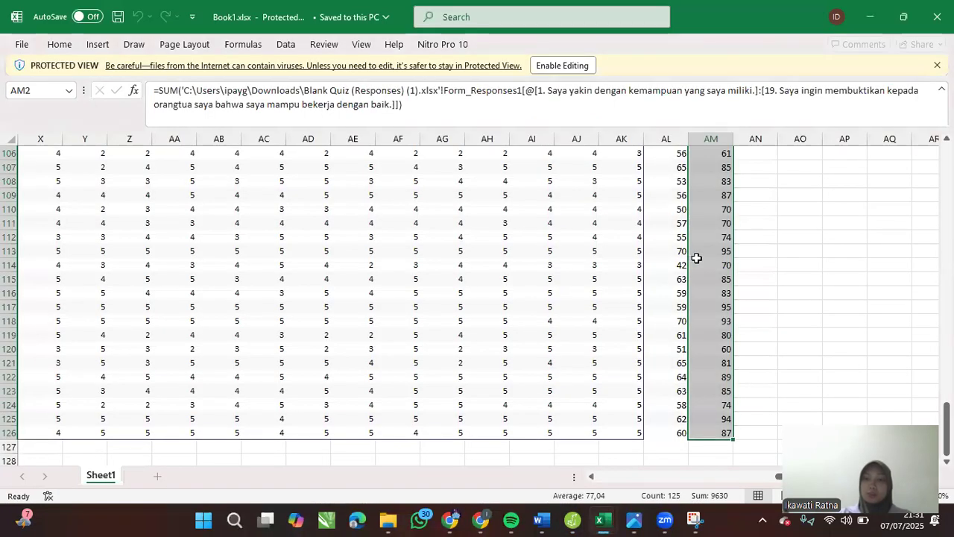
click(696, 260)
scroll(668, 246, up, 10)
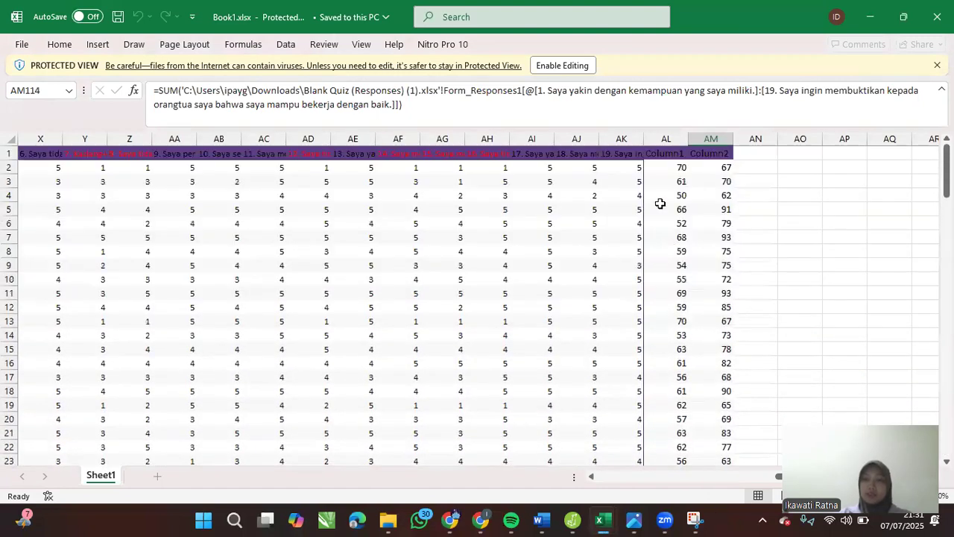
click(663, 167)
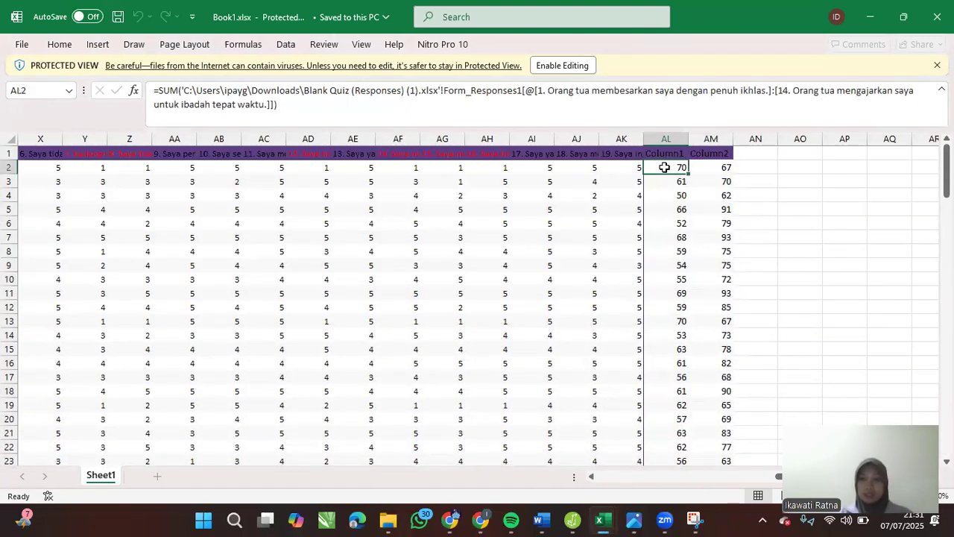
drag(664, 167, 704, 438)
key(ctrl+c)
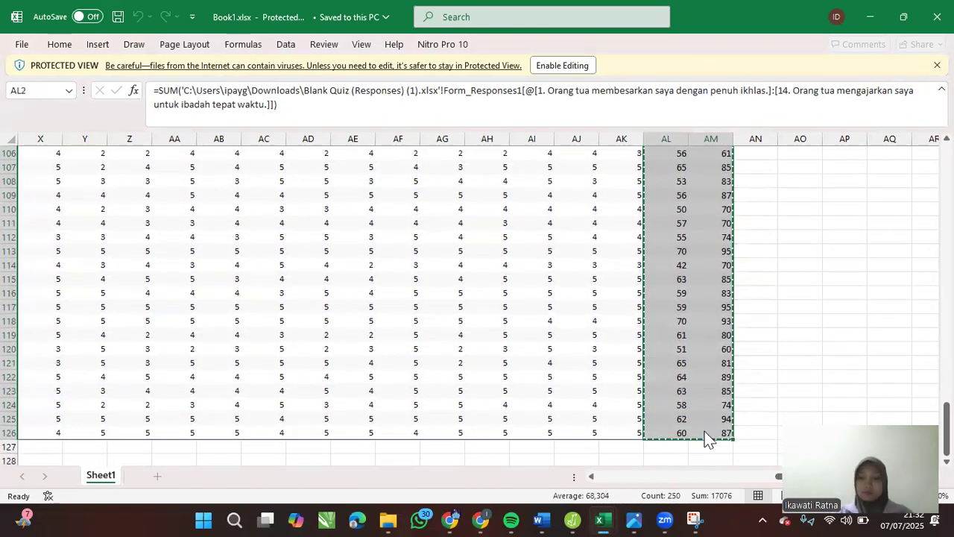
Return to the blank JASP dataset and paste the copied totals starting at the first cell of Column 1.
mouse_move(572, 519)
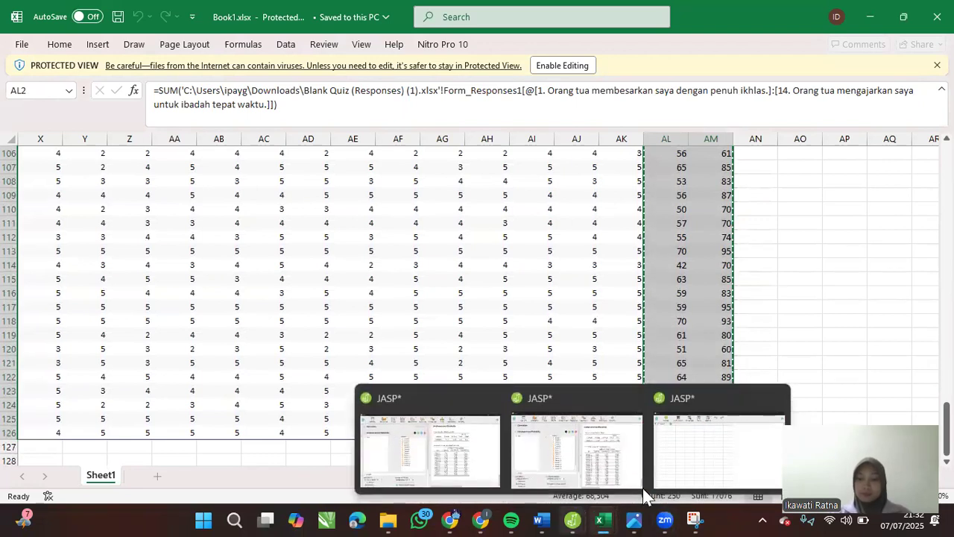
click(712, 480)
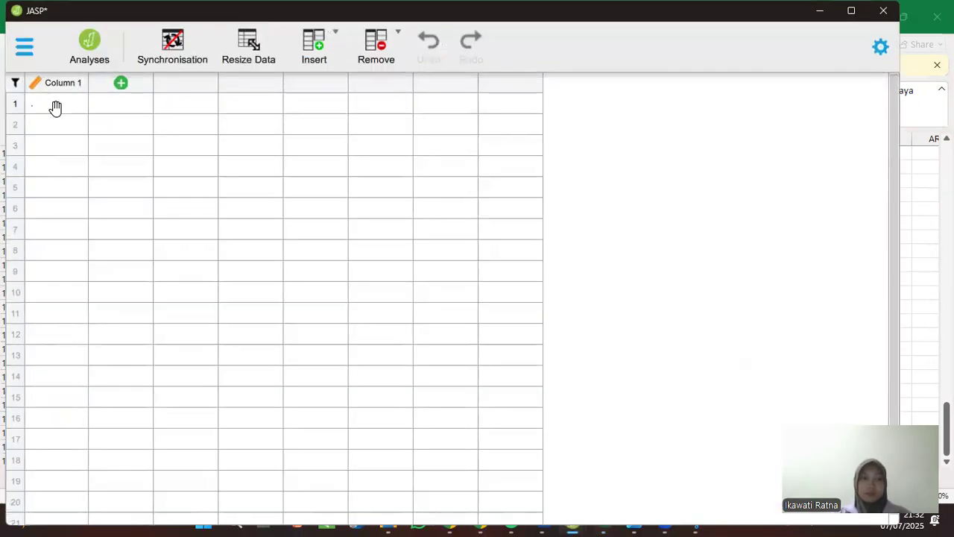
double_click(56, 108)
key(ctrl+v)
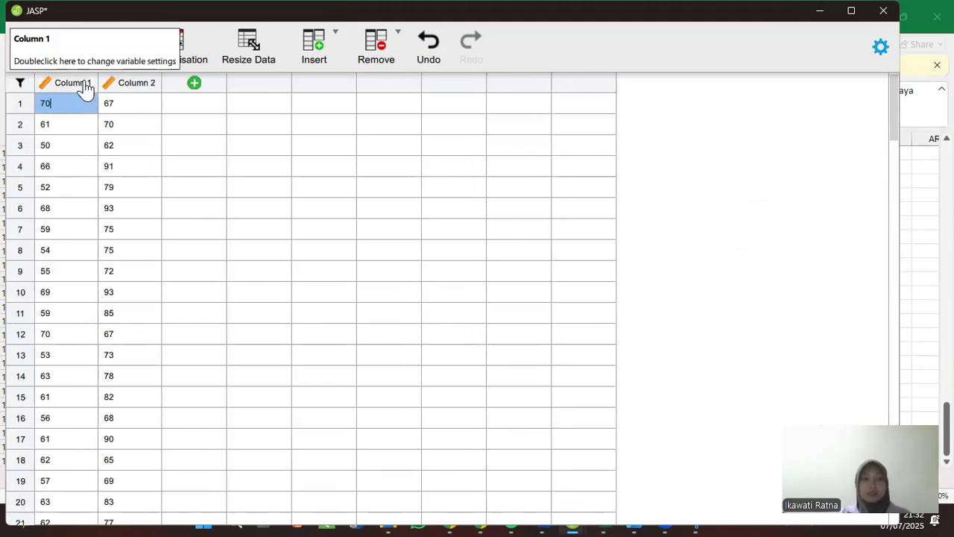
Rename Column 1 as "Lingkungan keluarga" in its variable settings and close them.
click(86, 88)
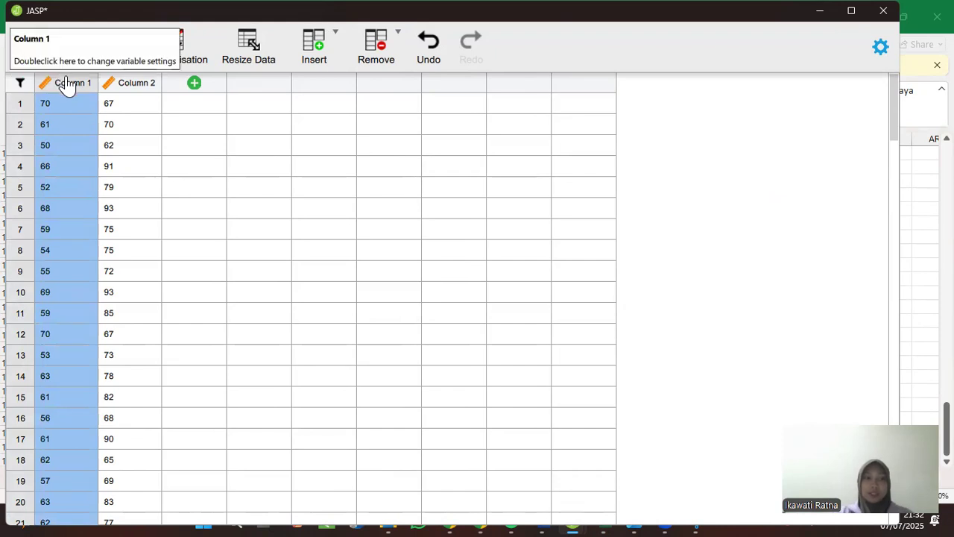
double_click(73, 86)
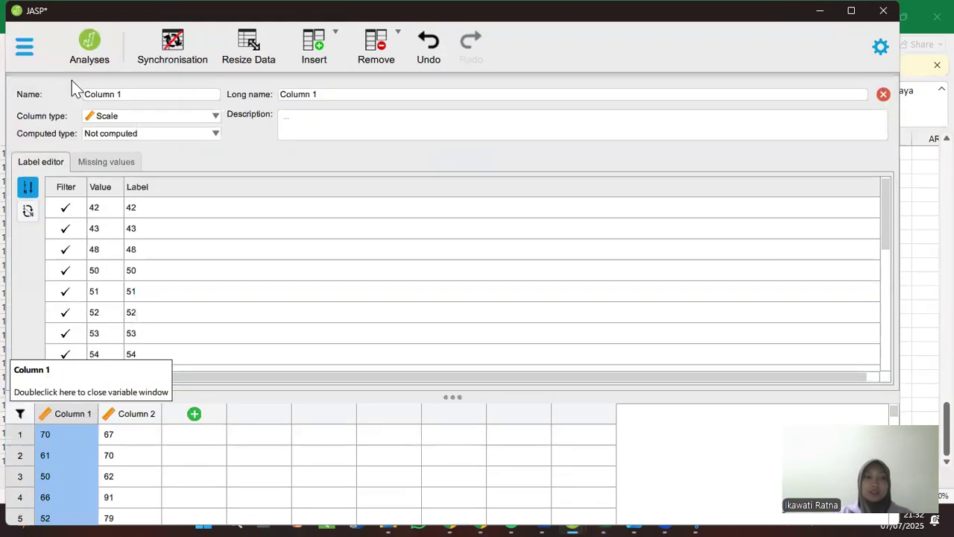
click(141, 91)
key(BackSpace)
key(BackSpace)
key(BackSpace)
key(BackSpace)
key(BackSpace)
key(BackSpace)
key(BackSpace)
key(Caps_Lock)
text(L)
key(Caps_Lock)
text(ingkungan keluarga)
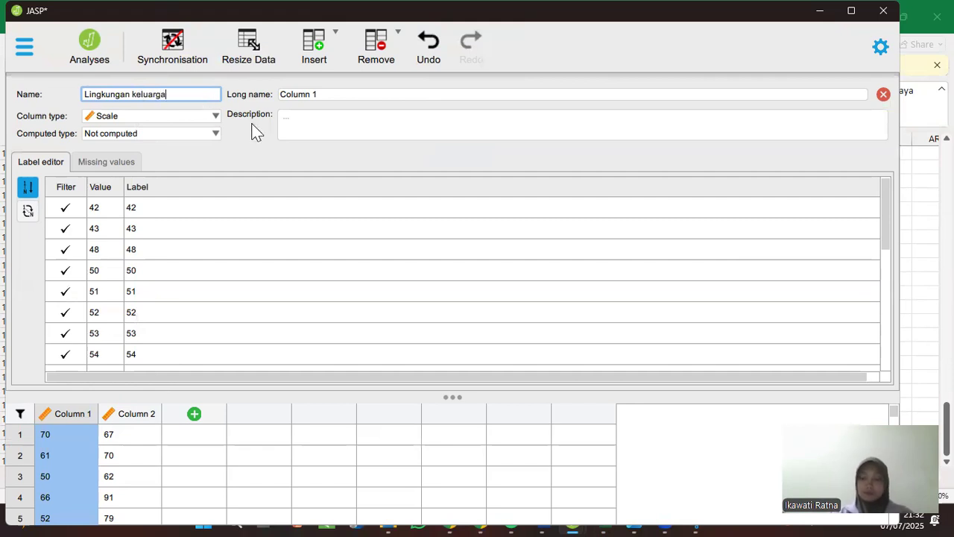
key(Tab)
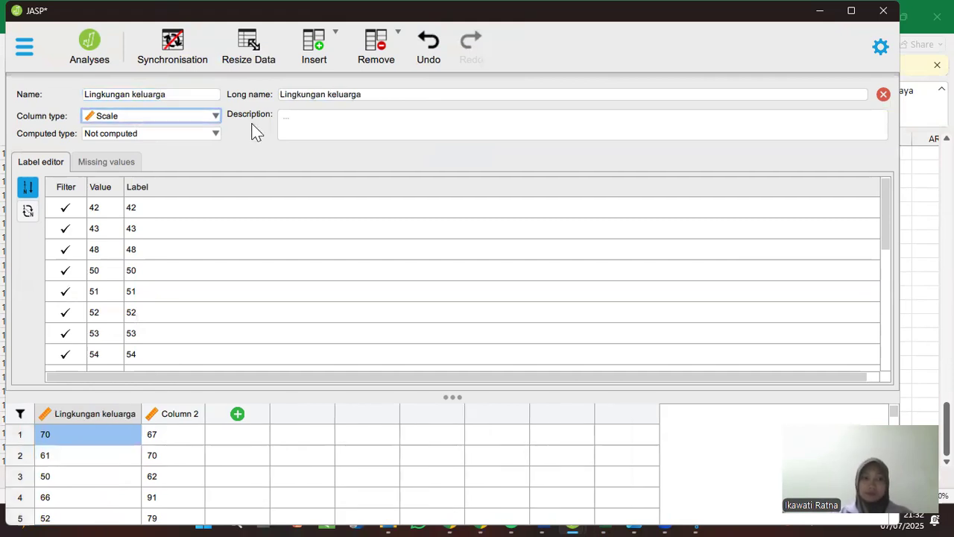
click(884, 95)
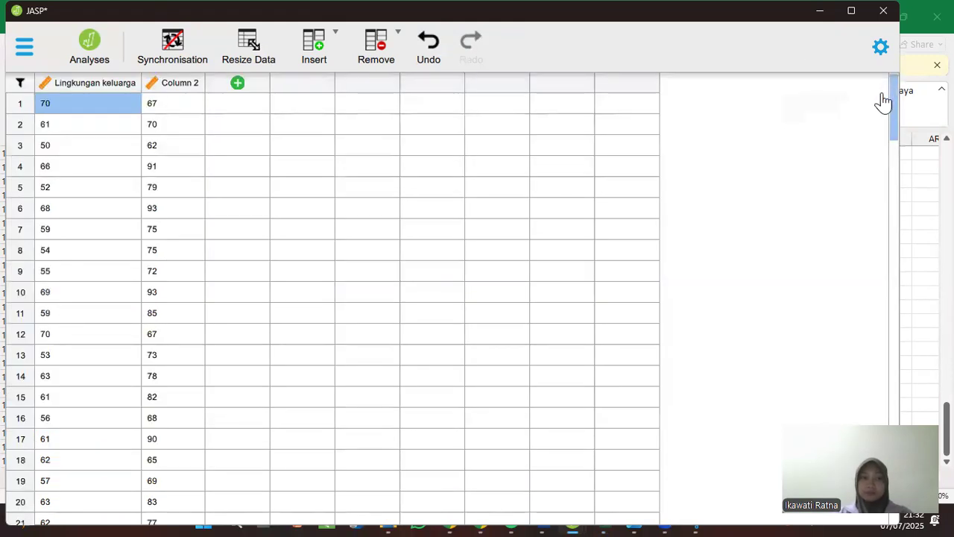
Rename Column 2 as "Kepercayaan diri" in its variable settings and close them.
double_click(171, 85)
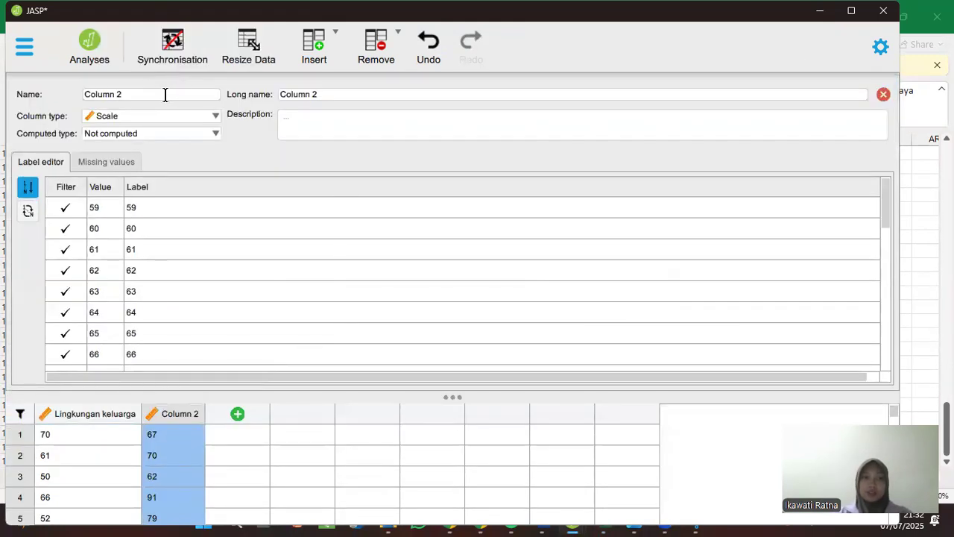
click(166, 94)
key(BackSpace)
key(BackSpace)
key(BackSpace)
key(BackSpace)
key(BackSpace)
key(BackSpace)
key(BackSpace)
key(Caps_Lock)
text(K)
key(Caps_Lock)
text(e)
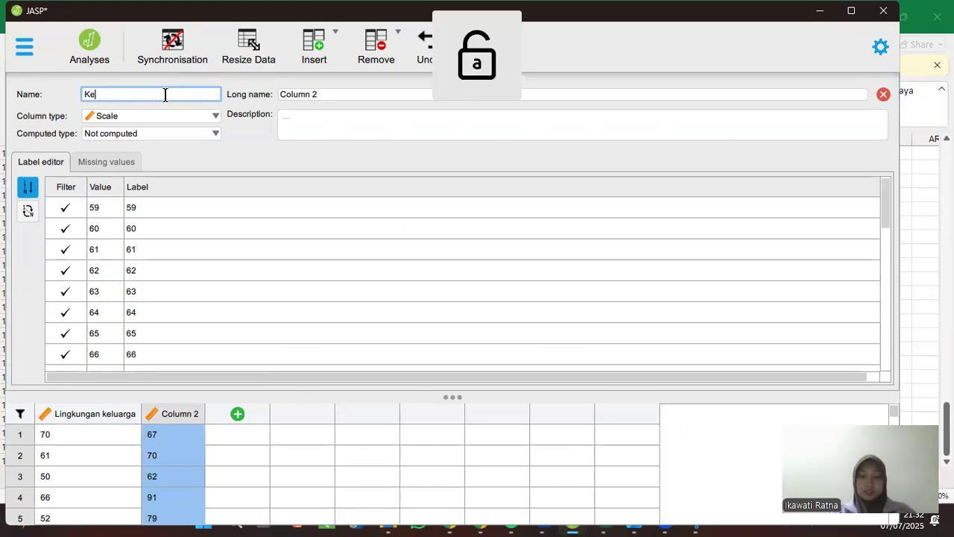
text(percayaan diri)
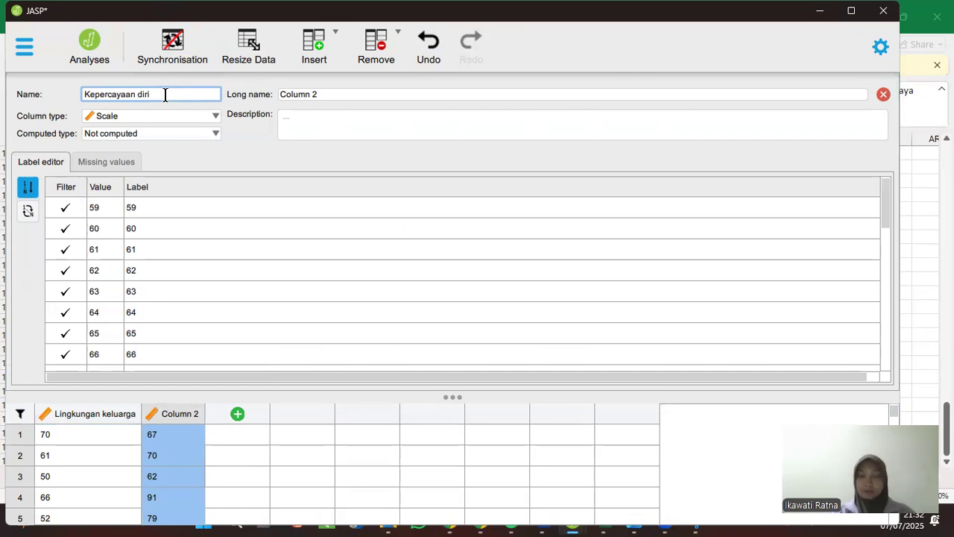
key(Tab)
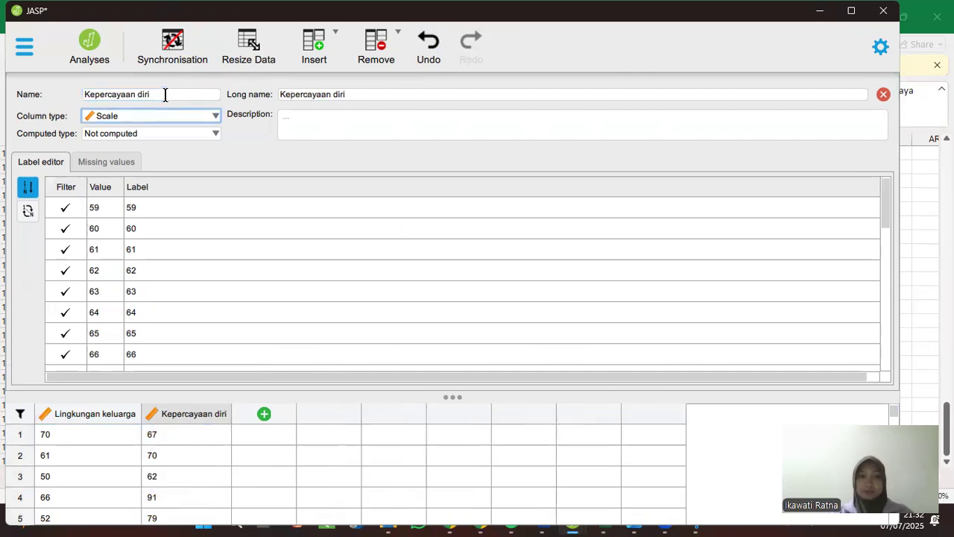
click(883, 96)
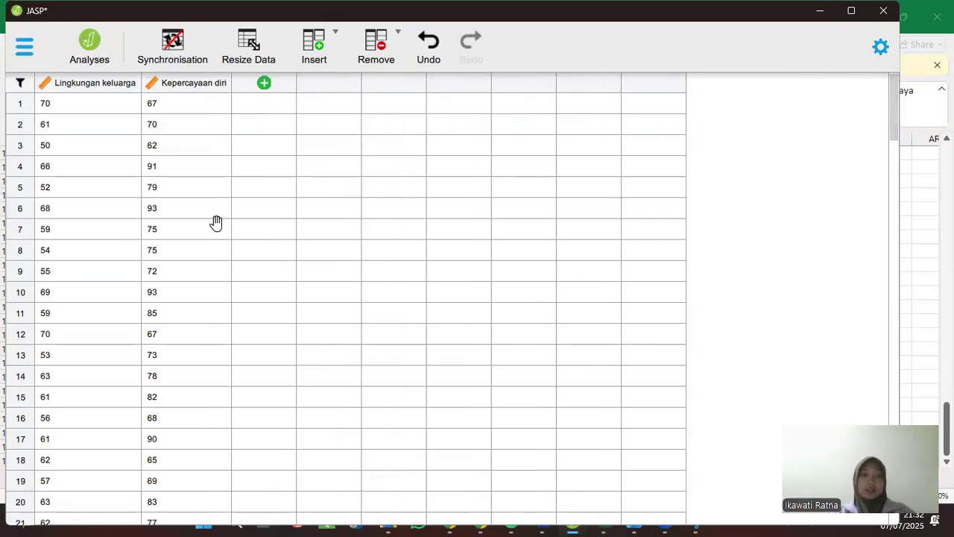
Add a continuous Normal distribution analysis and assign Kepercayaan diri as its variable from the data set.
click(91, 46)
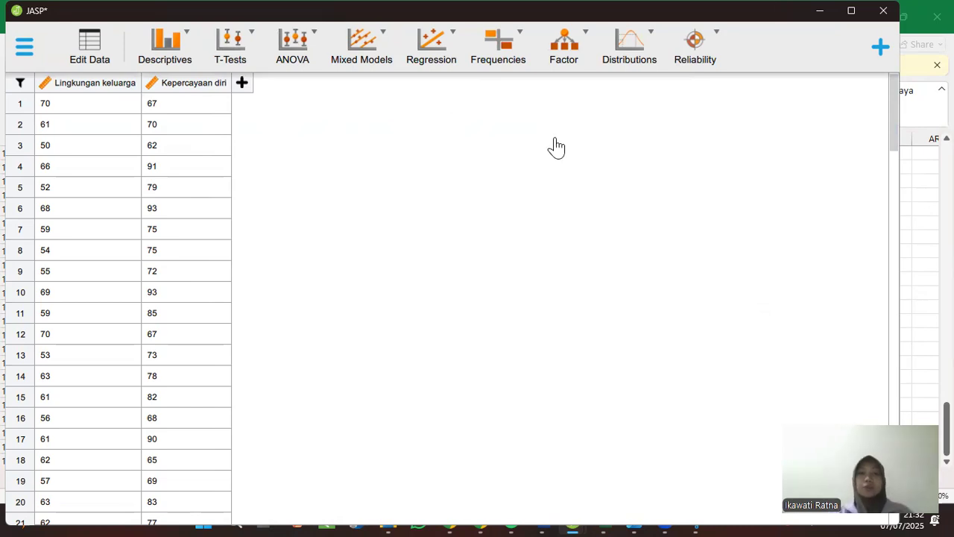
click(626, 60)
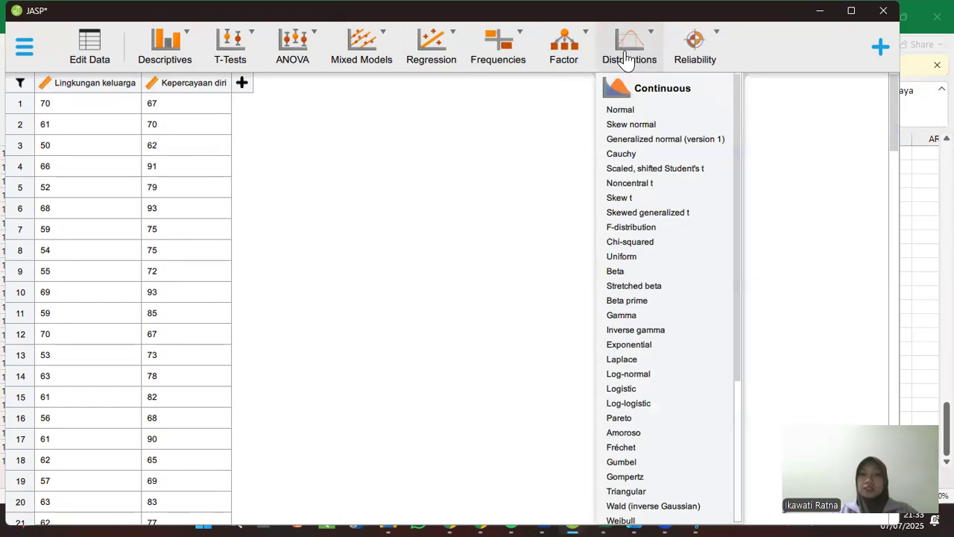
click(623, 110)
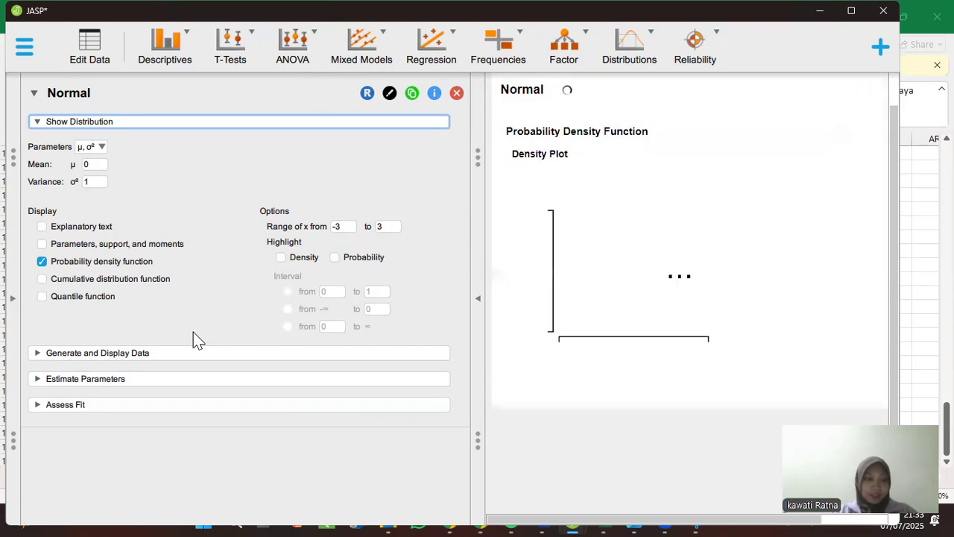
click(147, 354)
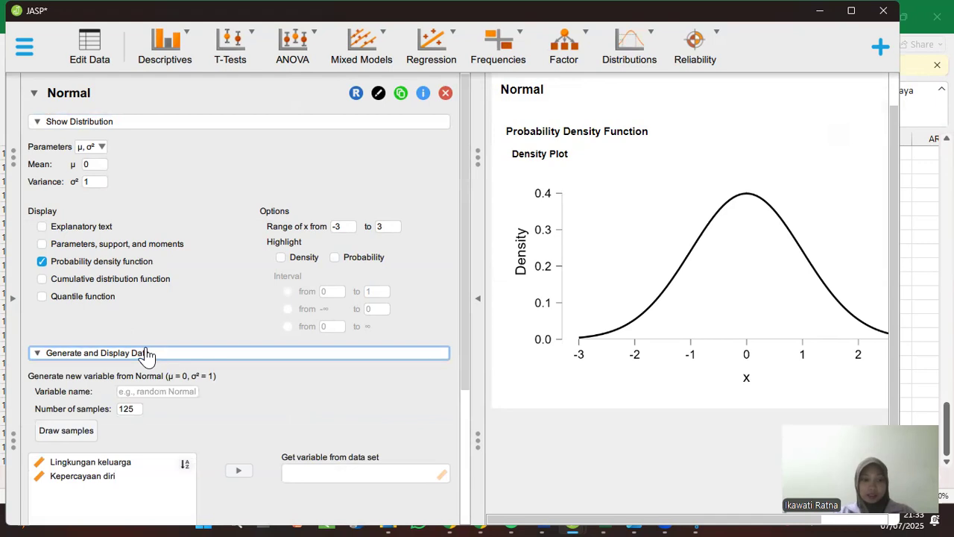
scroll(215, 311, down, 3)
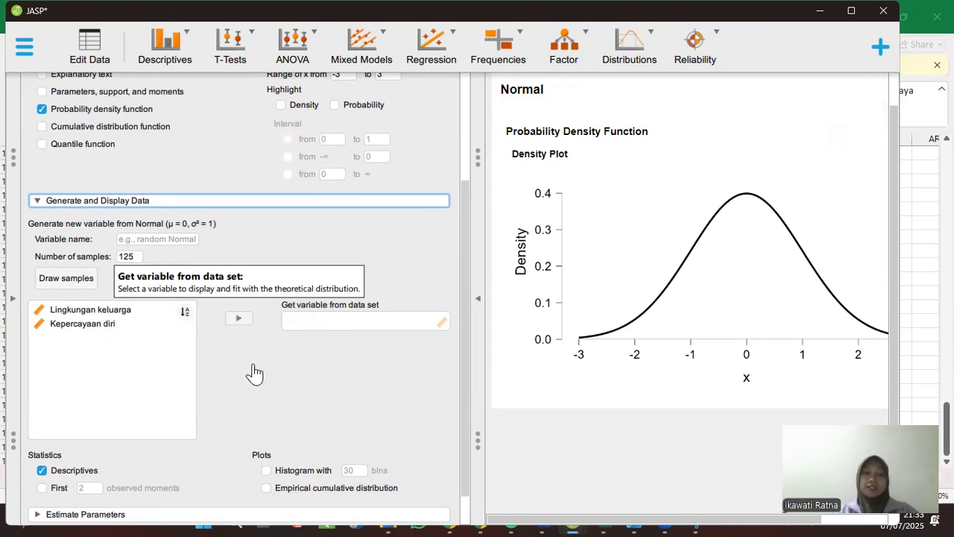
click(108, 325)
drag(108, 328, 363, 322)
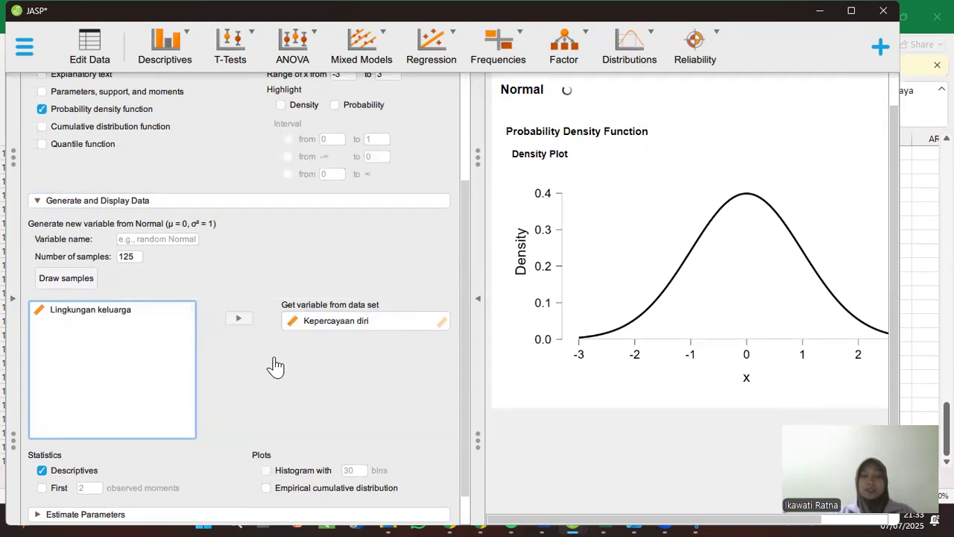
Assess the fit of Kepercayaan diri to the normal distribution with the Kolmogorov-Smirnov statistic.
scroll(273, 363, down, 1)
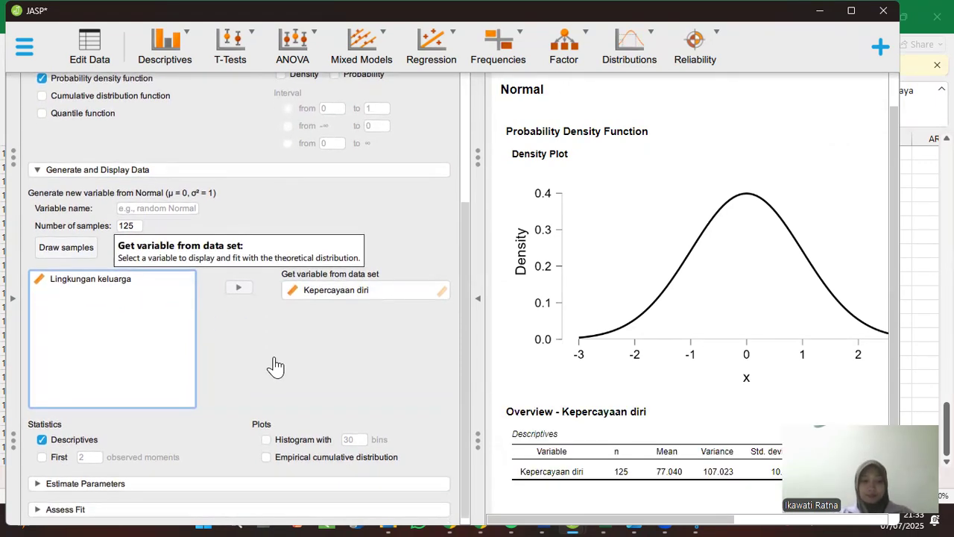
scroll(275, 366, down, 1)
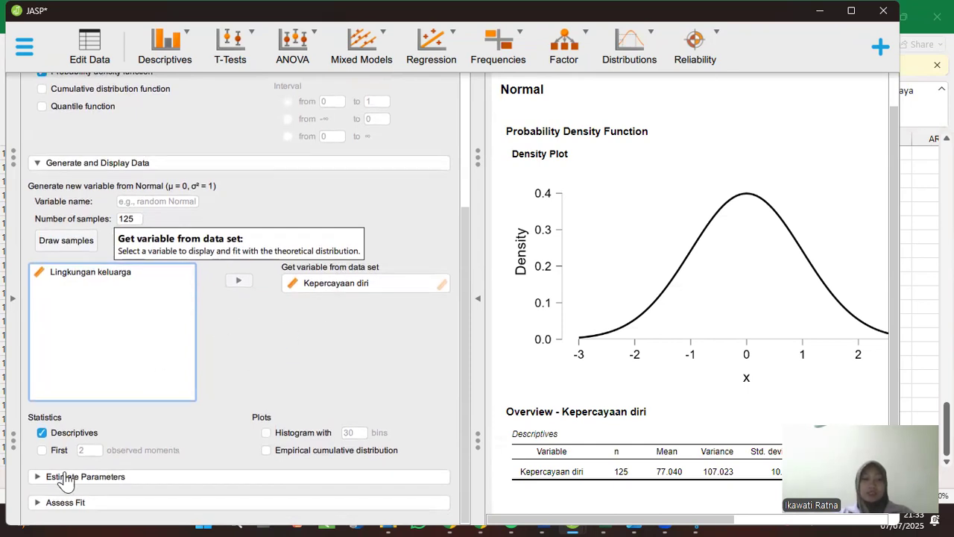
click(100, 488)
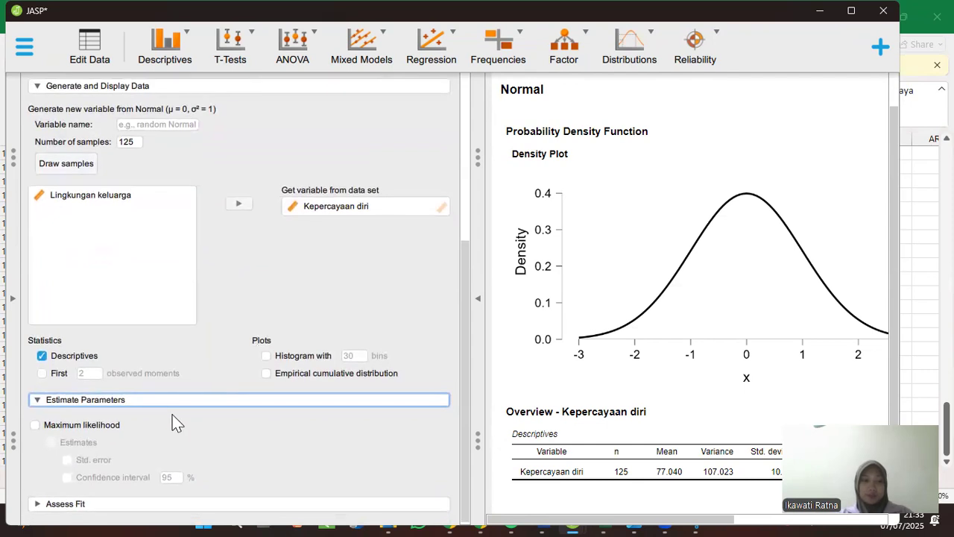
click(170, 401)
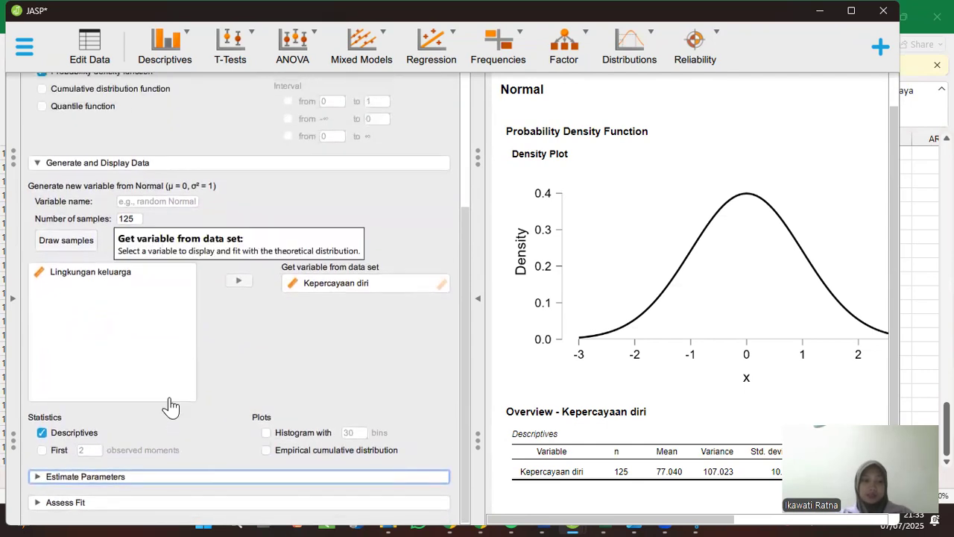
click(108, 504)
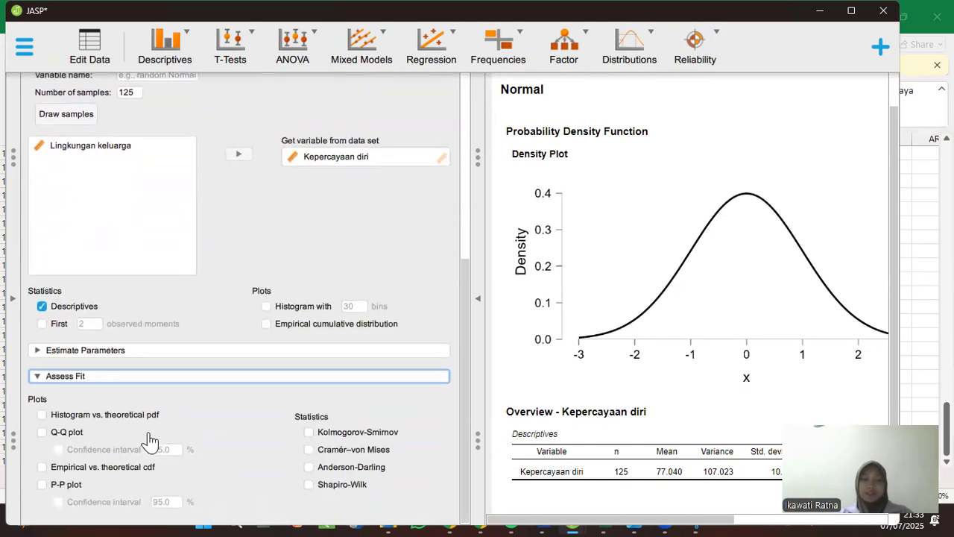
click(310, 434)
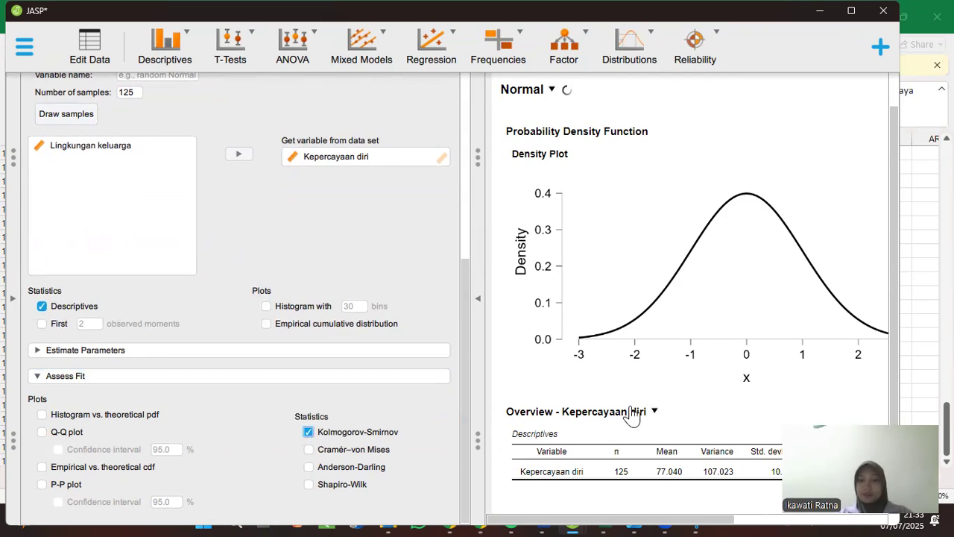
scroll(631, 416, down, 1)
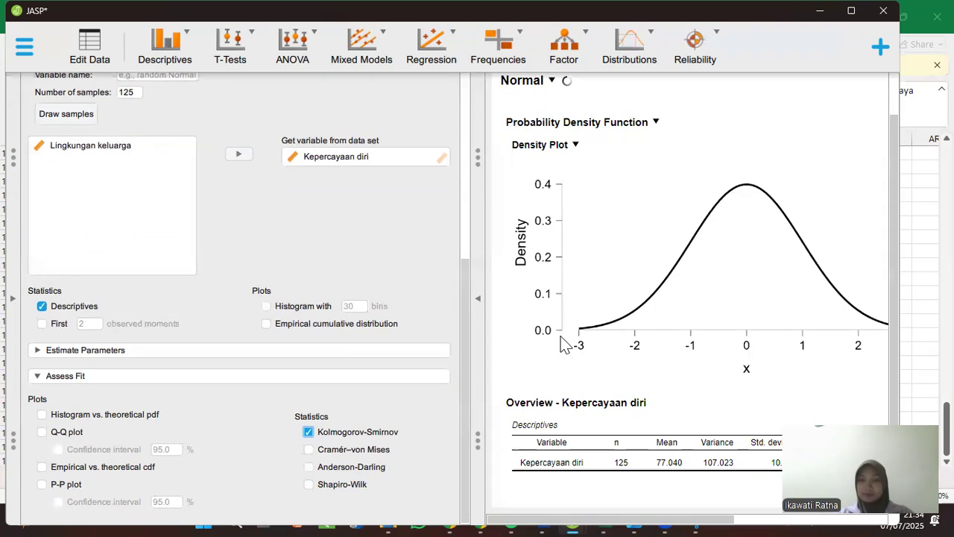
scroll(586, 357, down, 3)
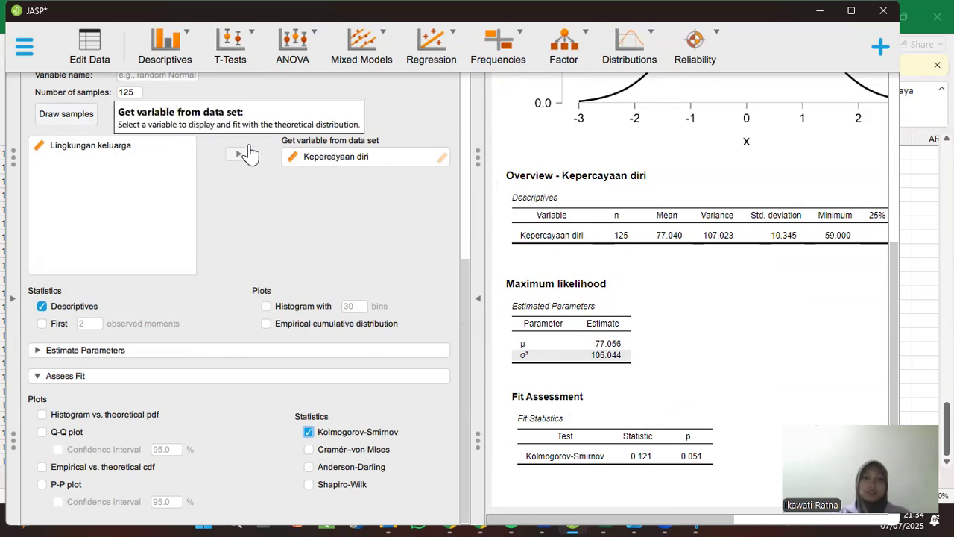
Replace Kepercayaan diri with Lingkungan keluarga as the variable tested in the Normal distribution analysis.
click(313, 163)
drag(313, 163, 52, 194)
click(80, 147)
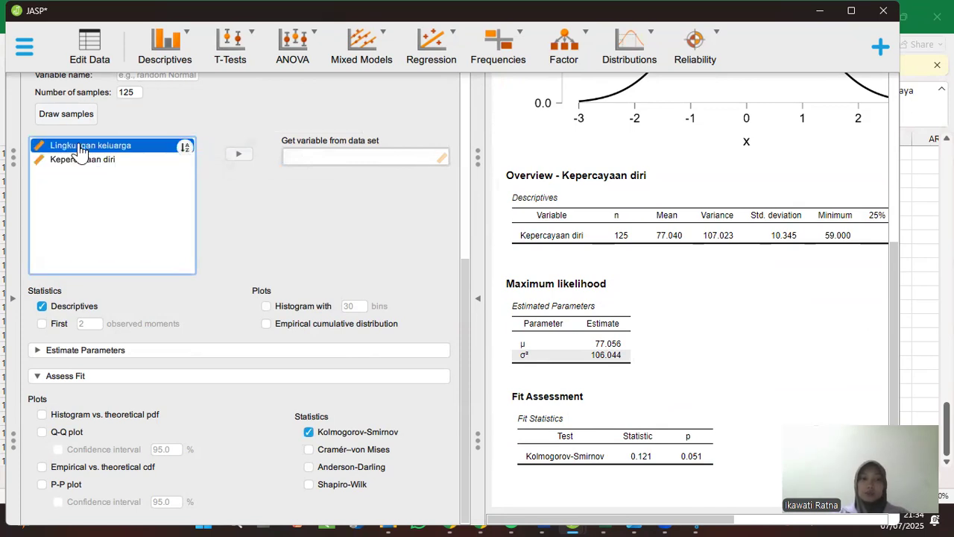
drag(80, 146, 342, 169)
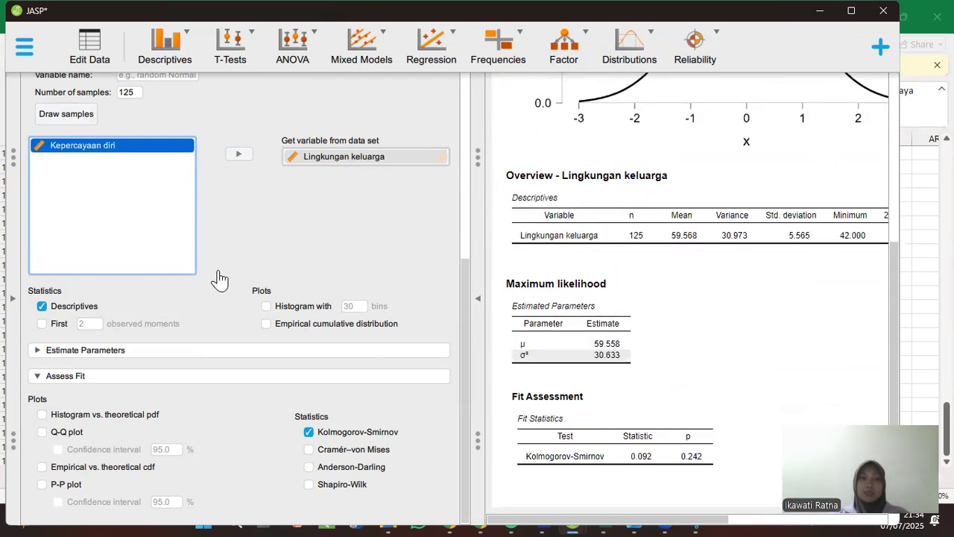
Add a classical Correlation analysis of Lingkungan keluarga and Kepercayaan diri, with the results displayed pairwise.
scroll(219, 280, up, 1)
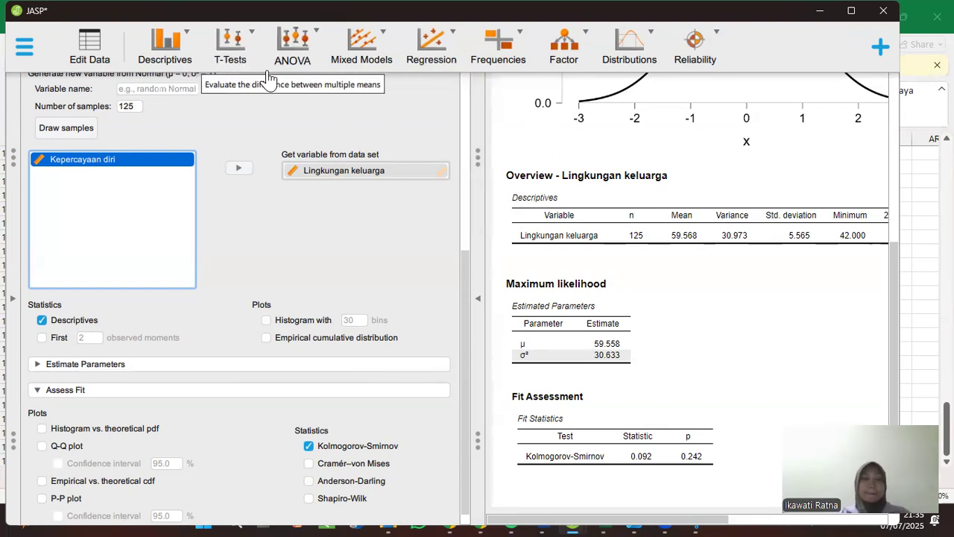
click(431, 68)
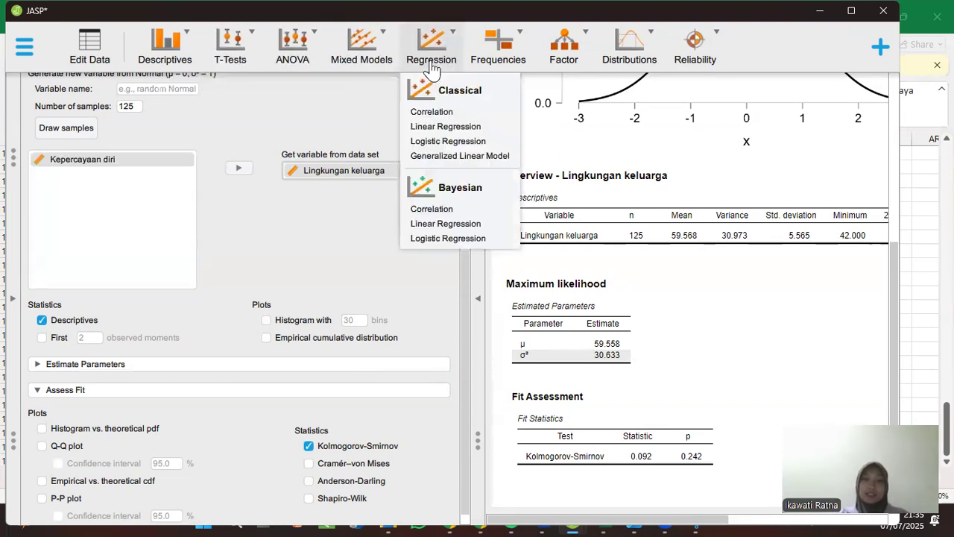
click(417, 113)
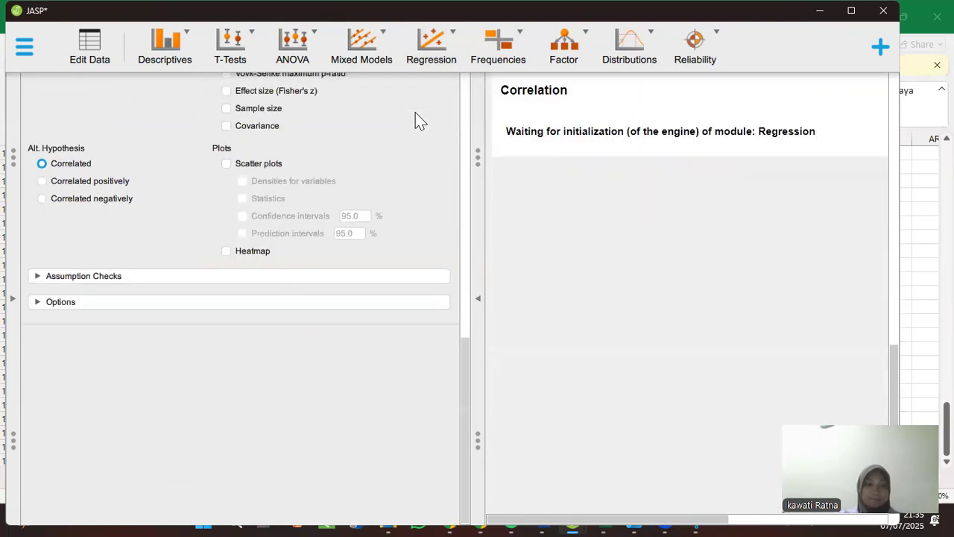
scroll(262, 174, up, 5)
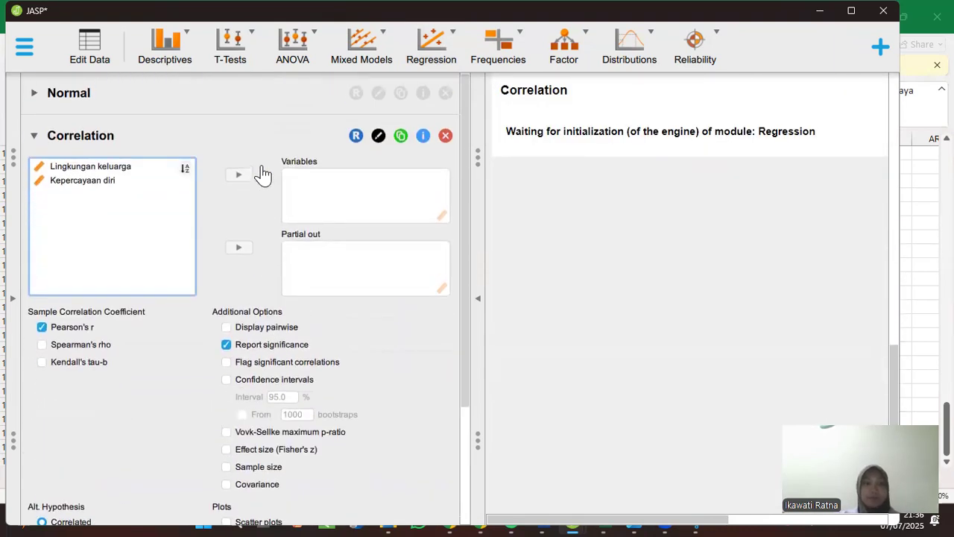
click(111, 171)
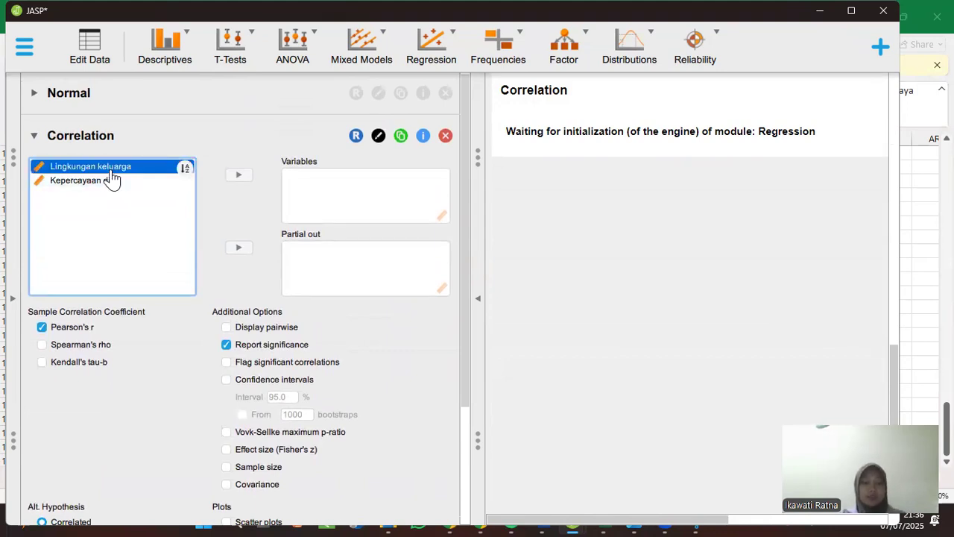
shift+click(112, 180)
double_click(112, 180)
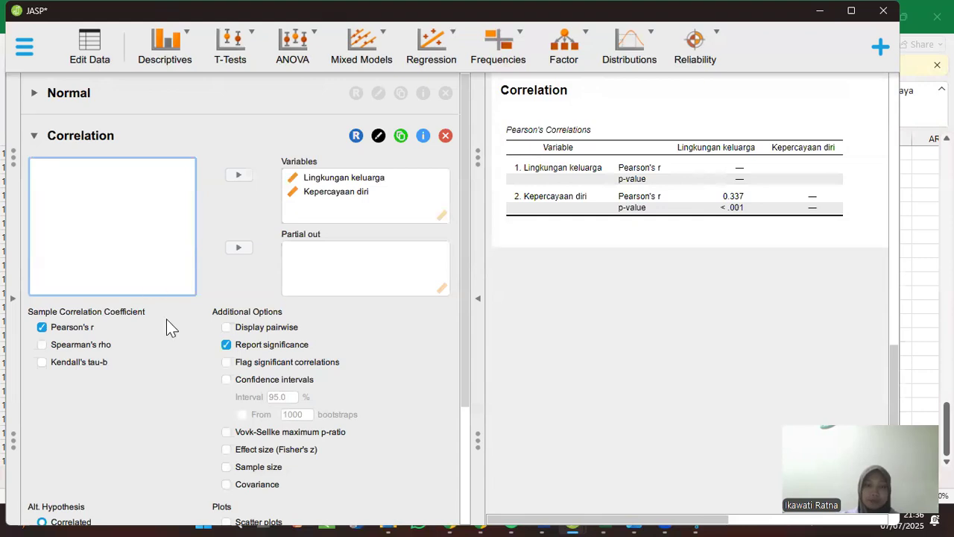
scroll(171, 324, down, 2)
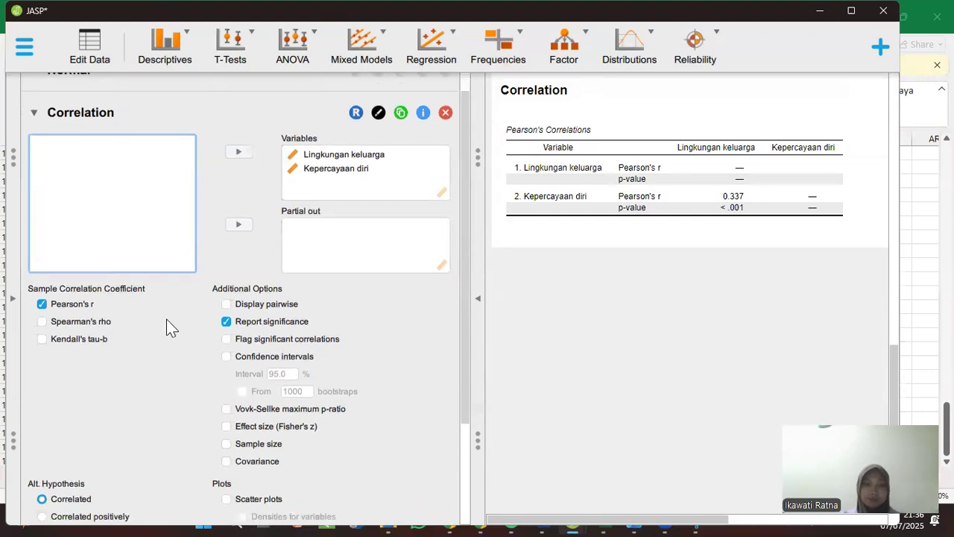
click(227, 293)
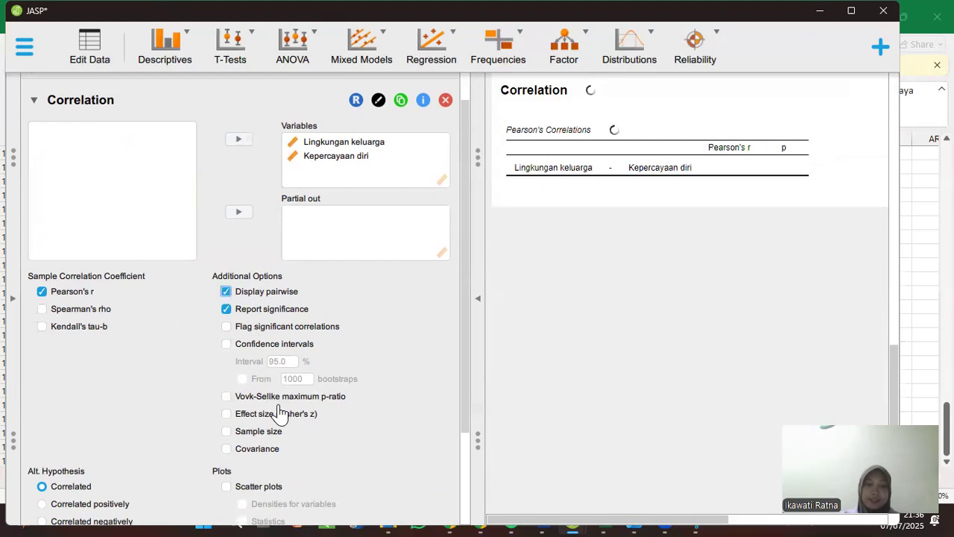
Enable the Shapiro assumption checks for both multivariate and pairwise normality in the correlation analysis.
scroll(280, 412, down, 3)
scroll(277, 410, down, 4)
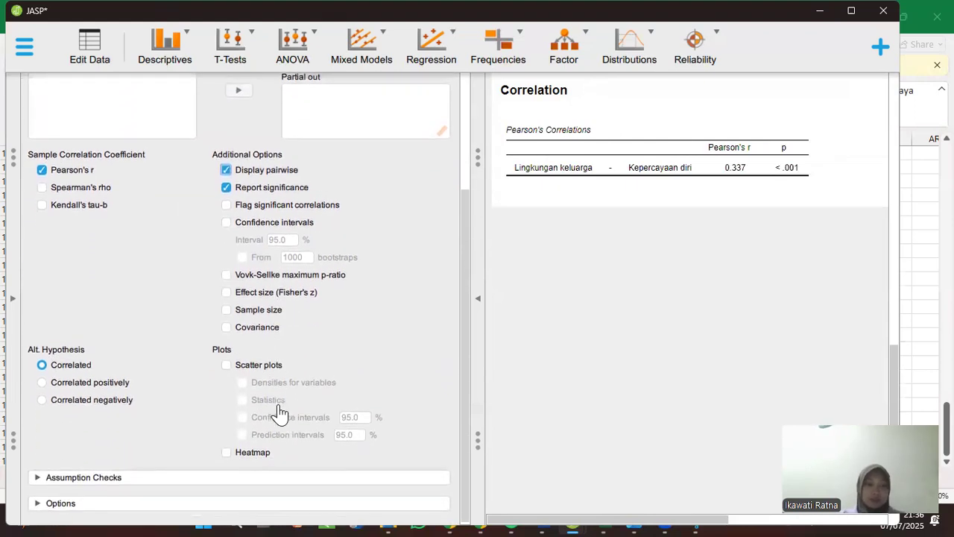
click(158, 478)
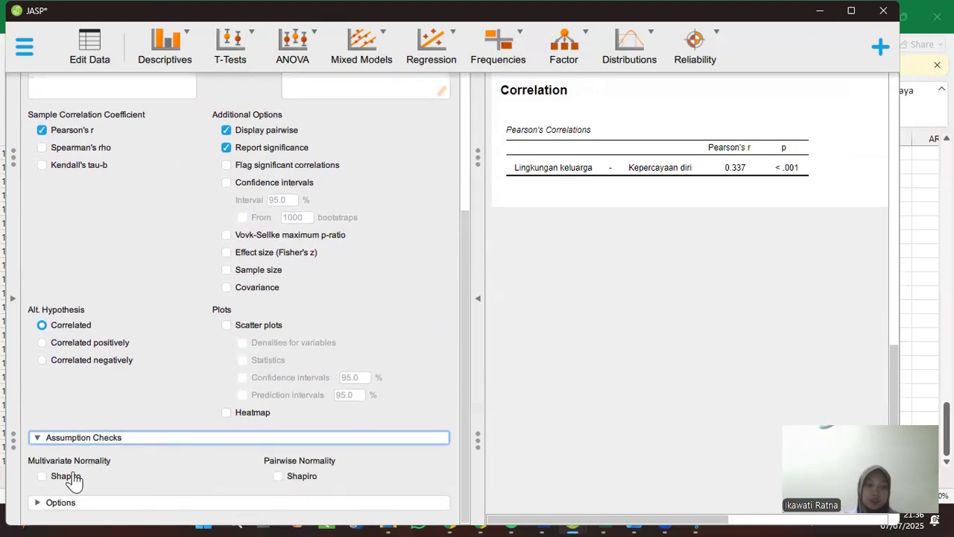
click(43, 479)
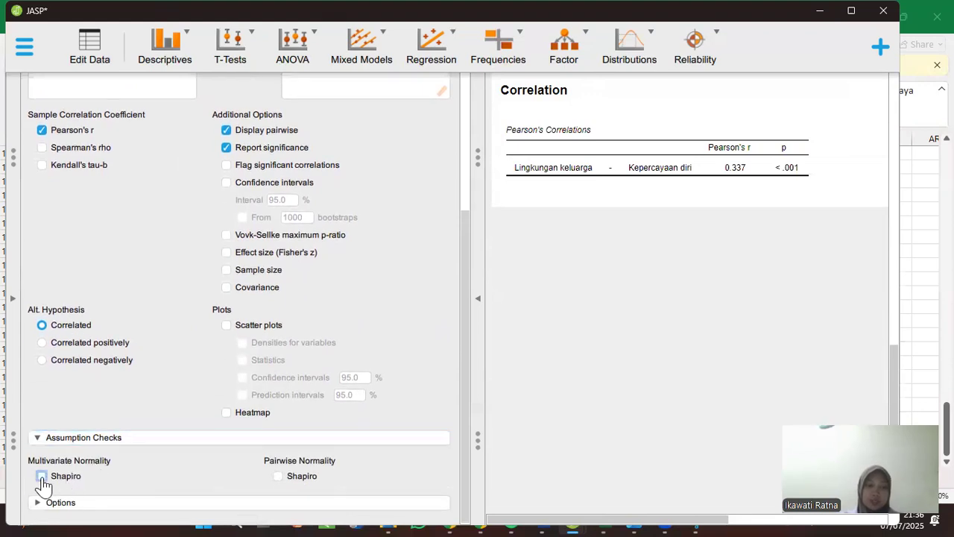
click(275, 477)
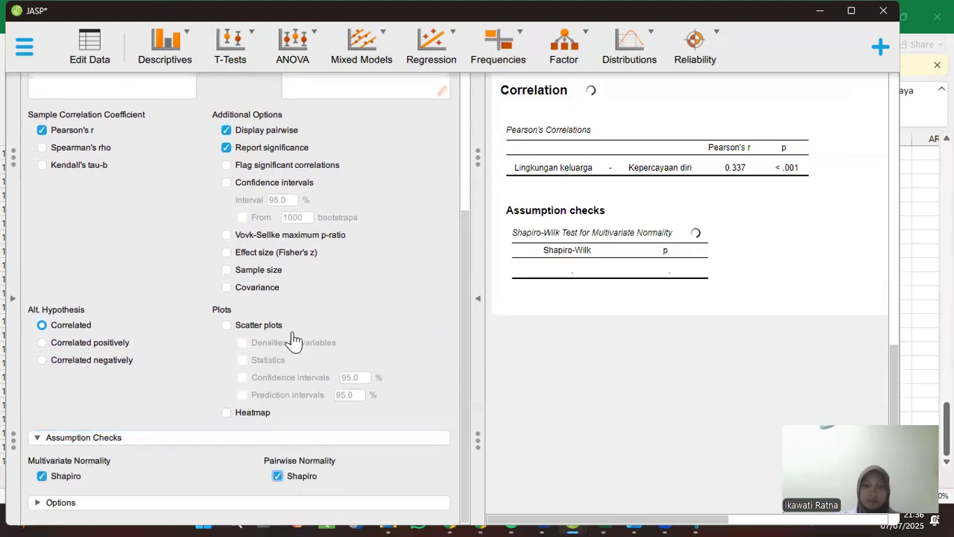
scroll(292, 339, up, 3)
scroll(293, 339, up, 2)
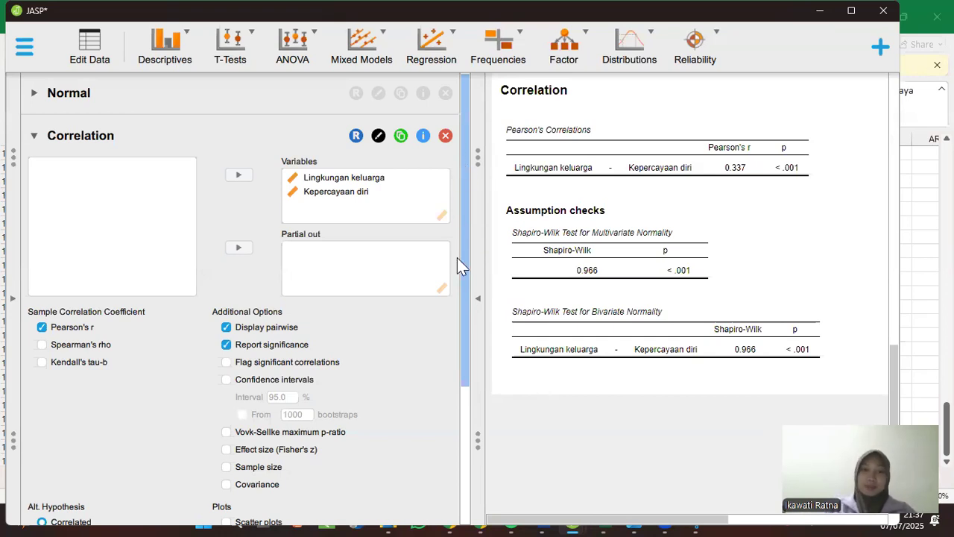
scroll(457, 257, down, 5)
scroll(451, 436, up, 5)
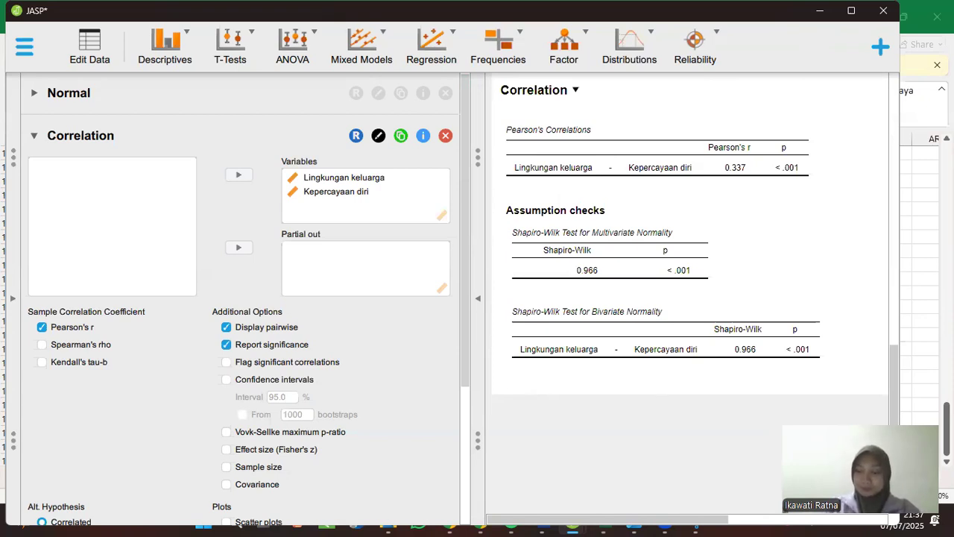
click(927, 434)
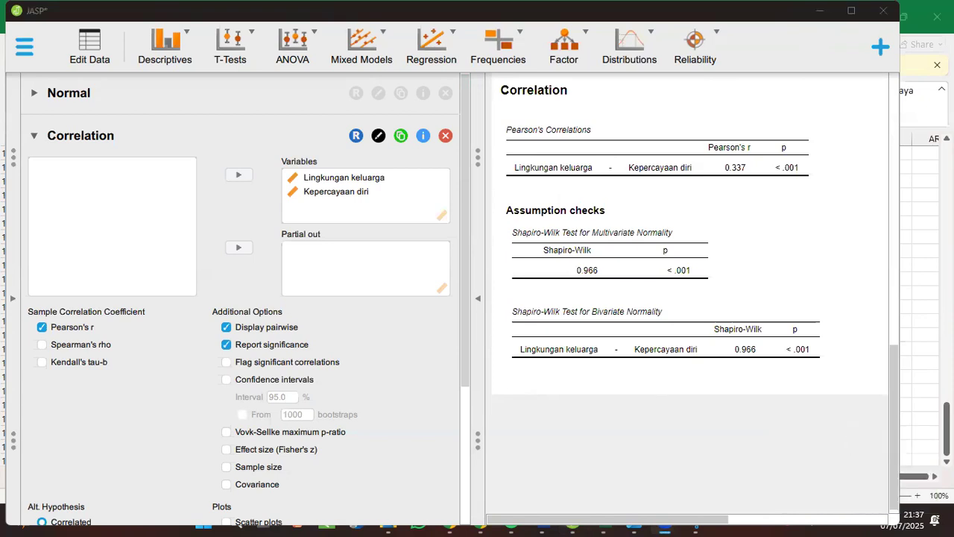